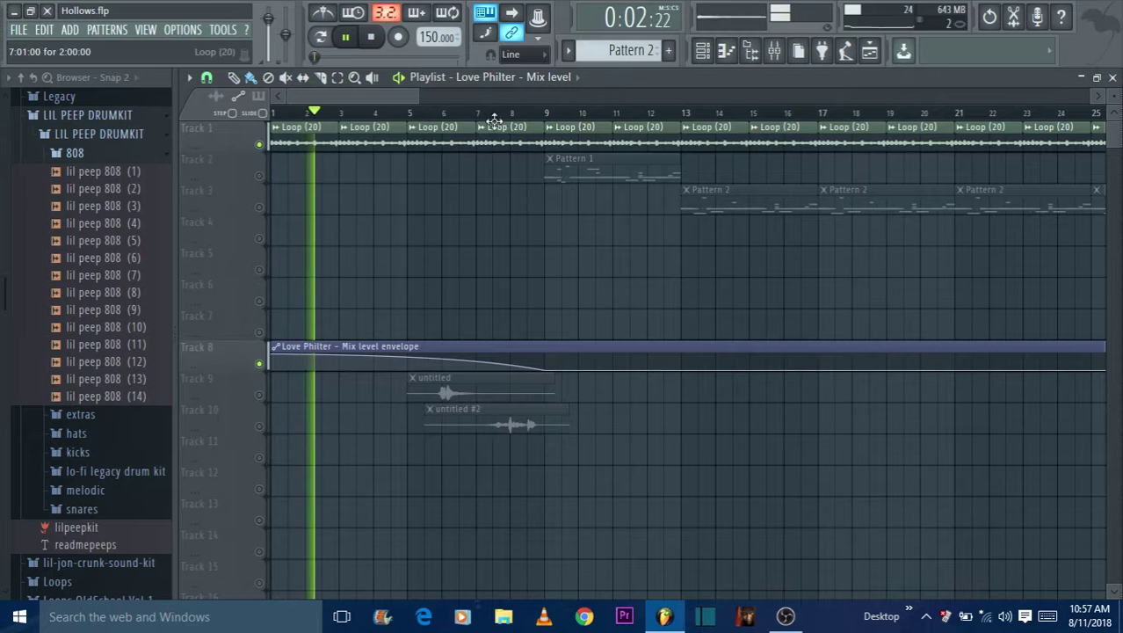
Step: Play the song from bar 9 and inspect the sample settings of the Loop (20) clip on Track 1
{"action": "left_click", "coordinate": [536, 114]}
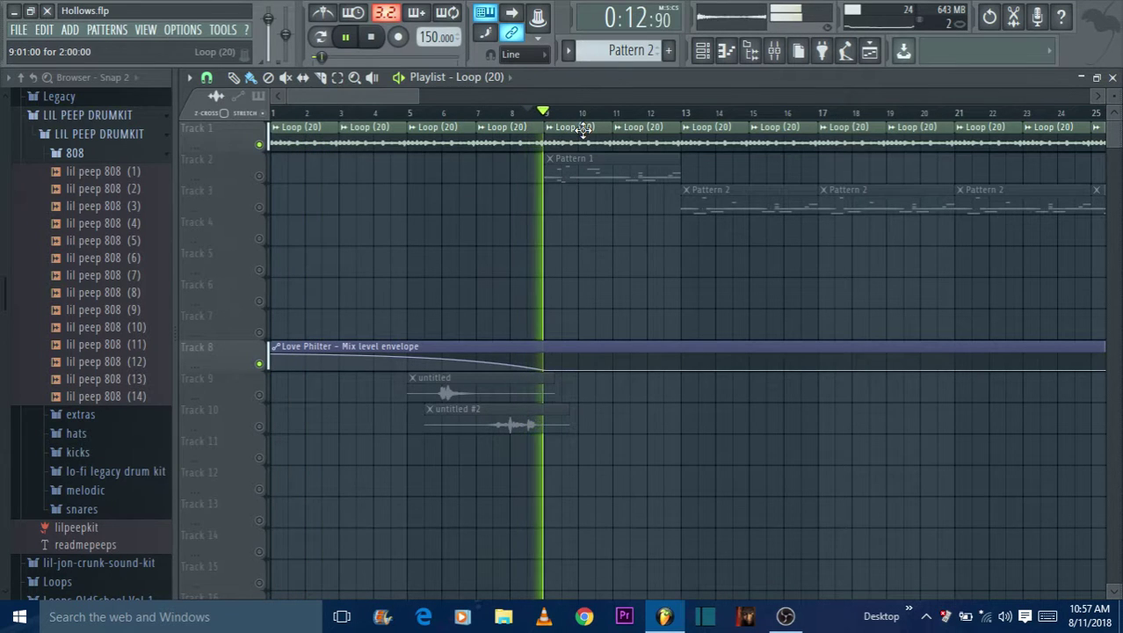
{"action": "double_click", "coordinate": [583, 131]}
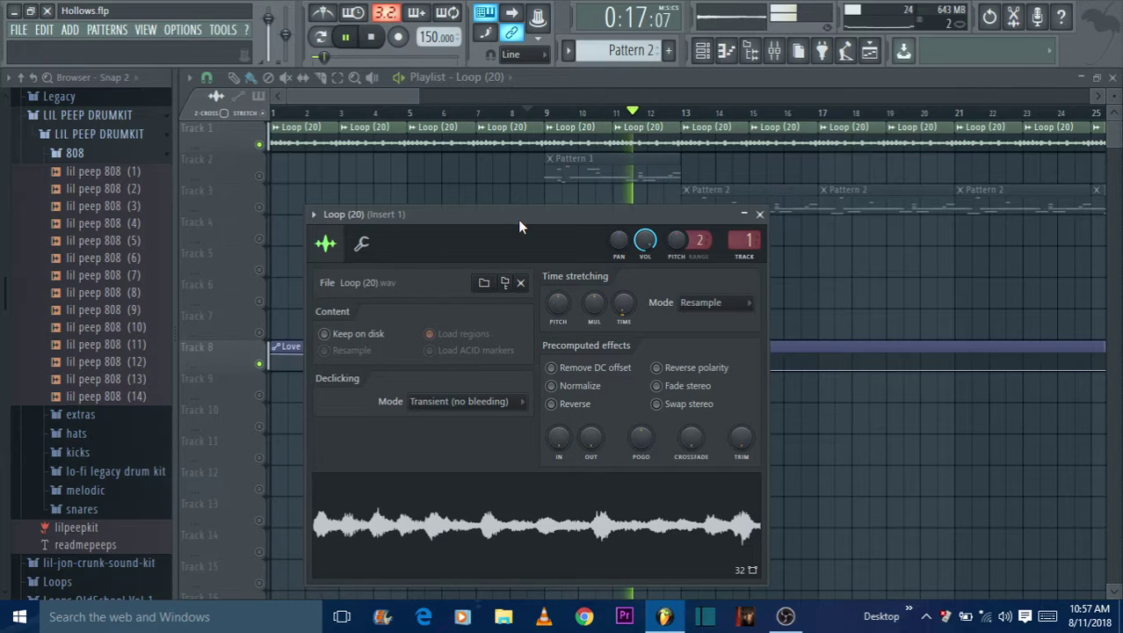
{"action": "left_click", "coordinate": [403, 91]}
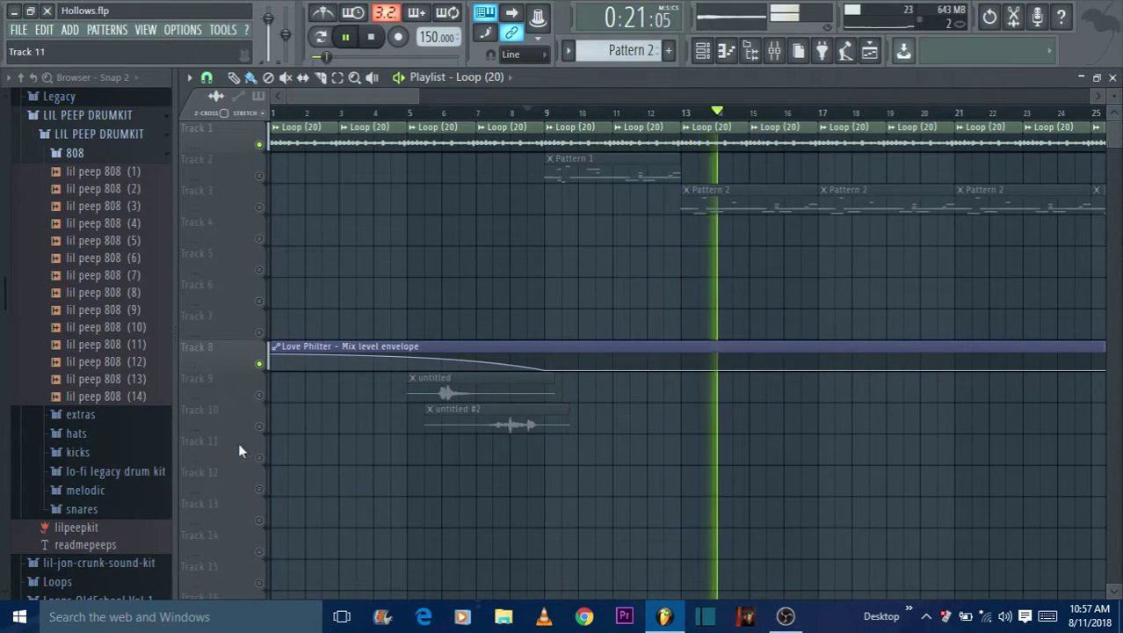
Step: Unmute playlist Tracks 9 and 10, which hold the two untitled audio clips
{"action": "left_click", "coordinate": [260, 395]}
{"action": "left_click", "coordinate": [260, 427]}
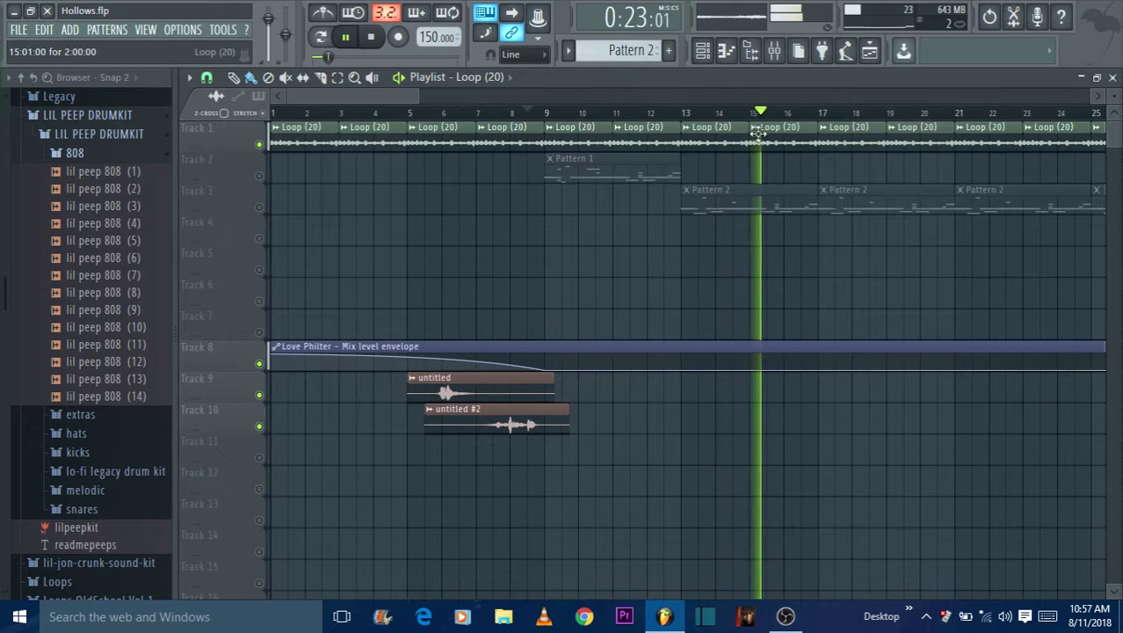
Step: Open Pattern 1 from the playlist and review all its Kick (4) notes in the piano roll
{"action": "double_click", "coordinate": [609, 161]}
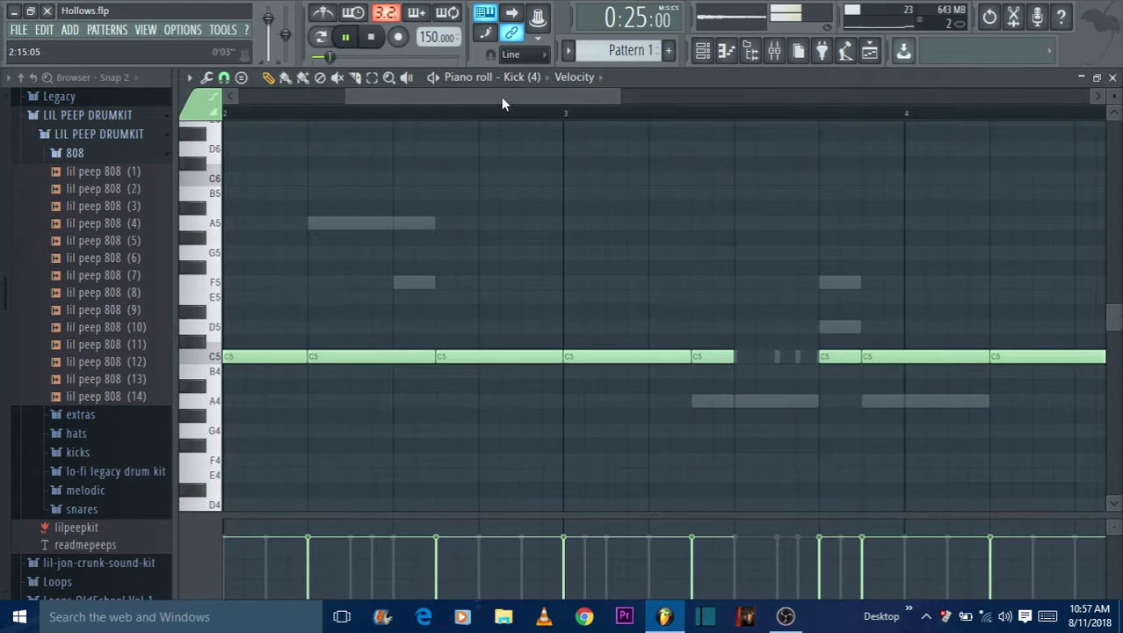
{"action": "left_click_drag", "start_coordinate": [343, 91], "coordinate": [235, 91]}
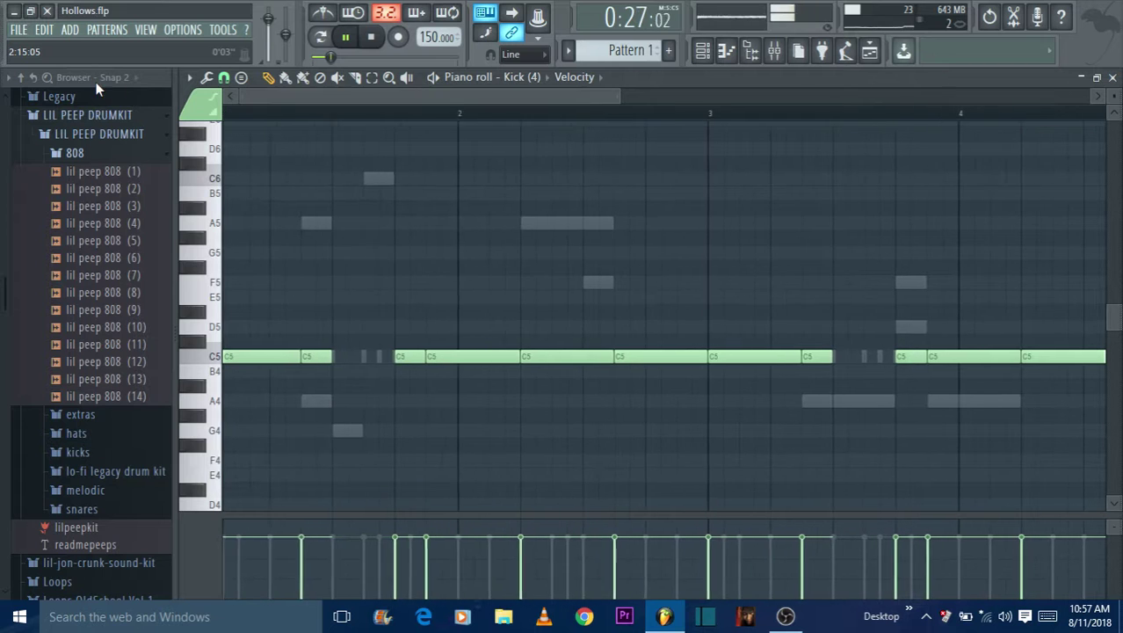
{"action": "left_click_drag", "start_coordinate": [613, 100], "coordinate": [1088, 98]}
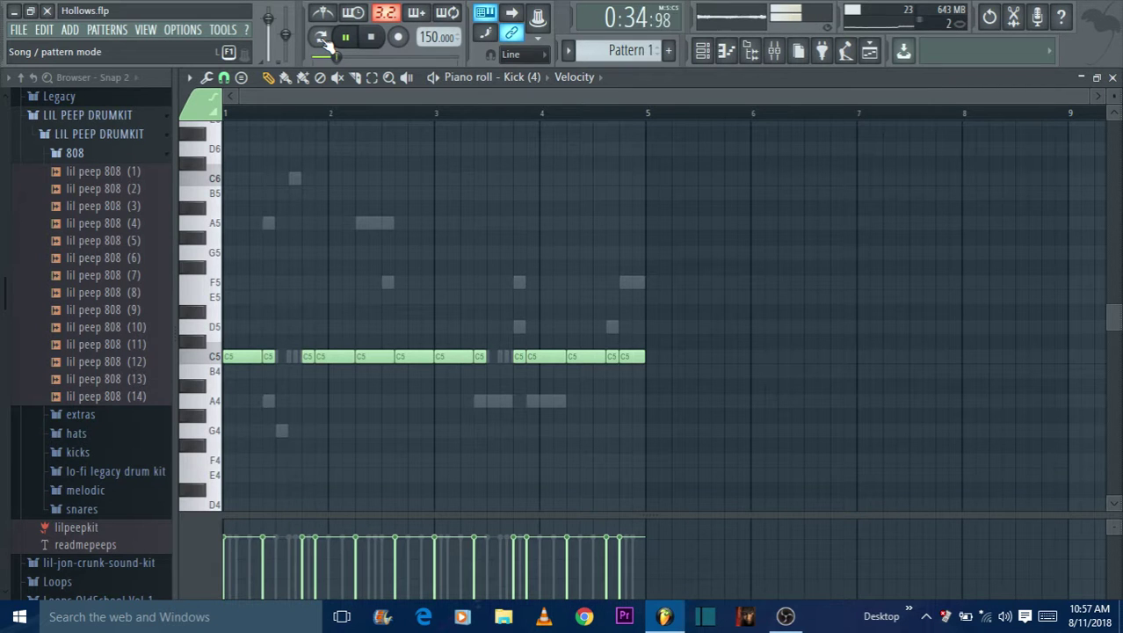
Step: Switch playback to pattern mode and open Pattern 1's 808 (1) notes in the piano roll
{"action": "left_click", "coordinate": [322, 37]}
{"action": "left_click", "coordinate": [870, 51]}
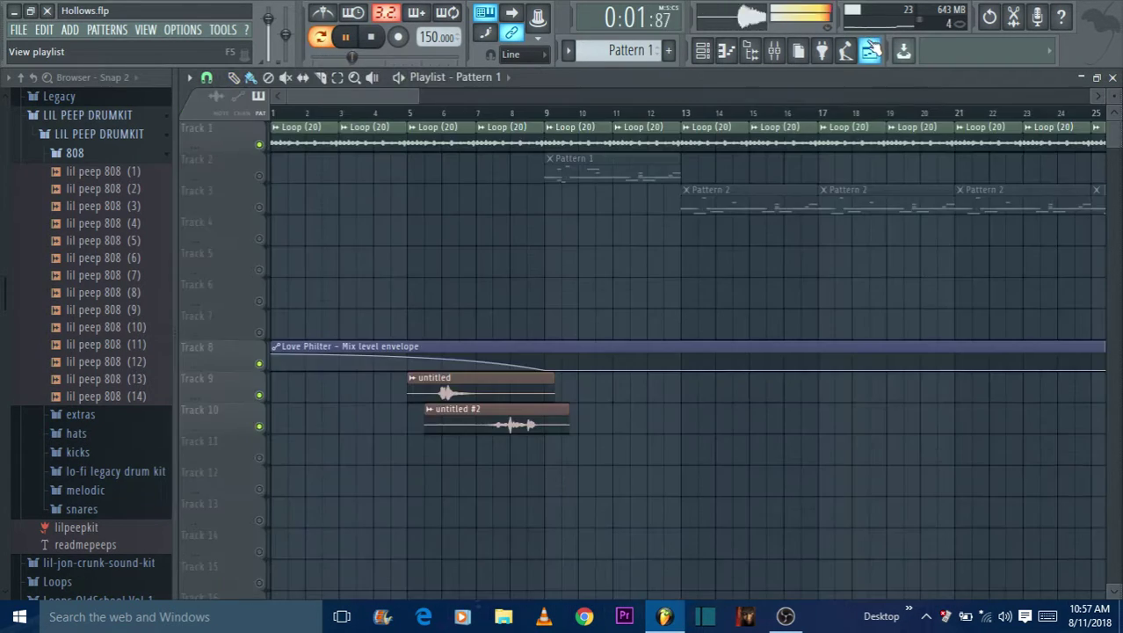
{"action": "left_click", "coordinate": [705, 50]}
{"action": "left_click", "coordinate": [378, 337]}
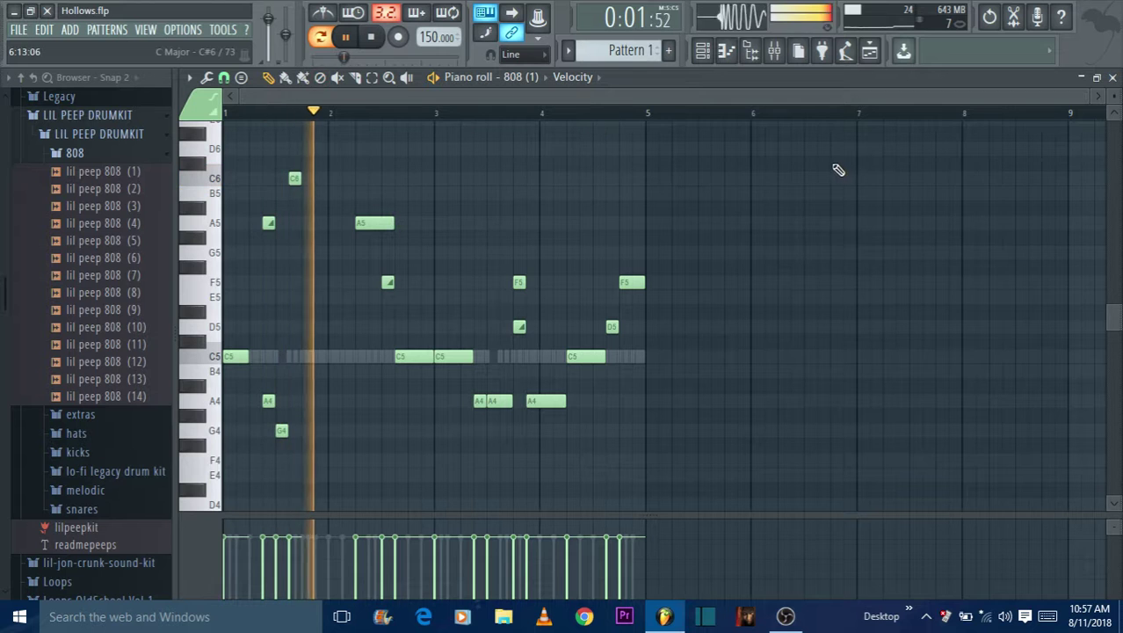
Step: Inspect the 808 (1) channel's volume envelope, miscellaneous settings and sample settings
{"action": "left_click", "coordinate": [706, 50]}
{"action": "left_click", "coordinate": [290, 341]}
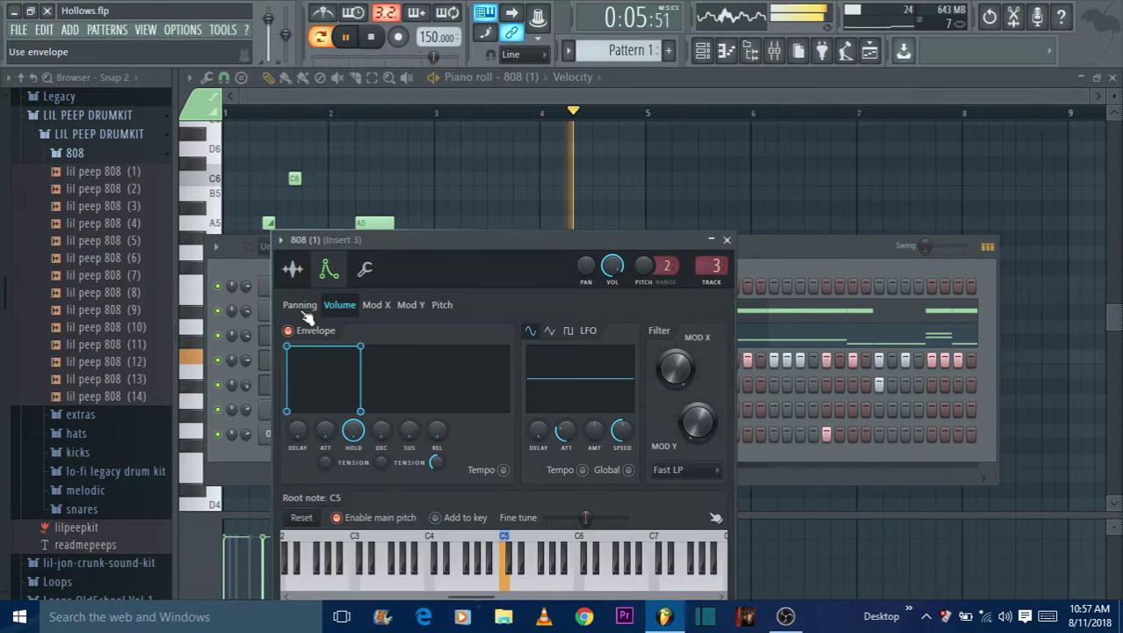
{"action": "left_click", "coordinate": [365, 269]}
{"action": "left_click", "coordinate": [292, 269]}
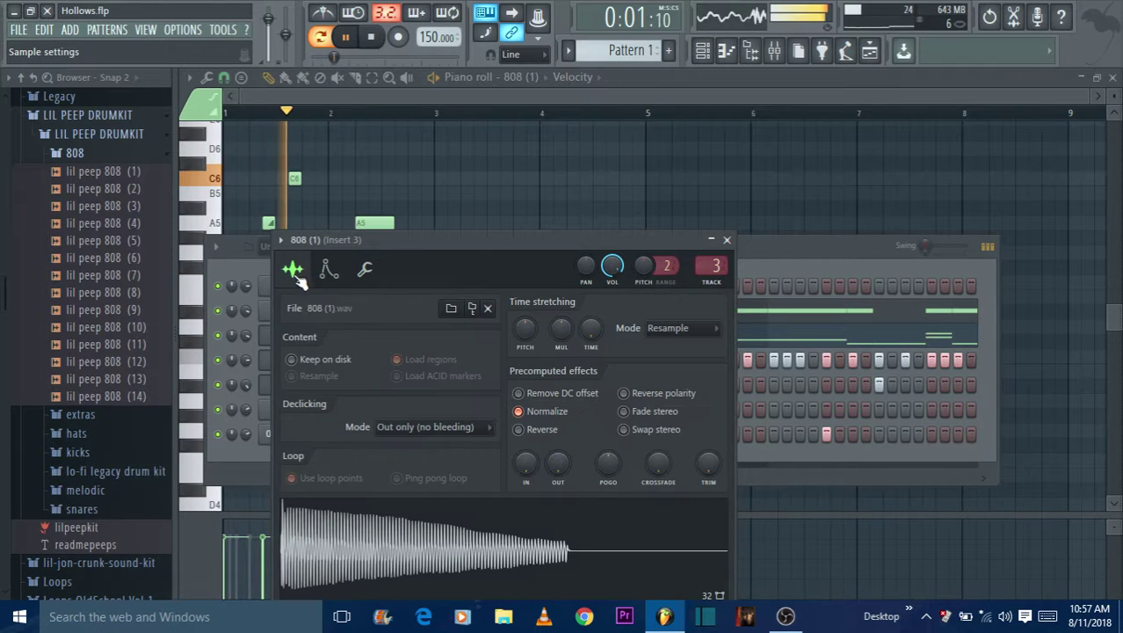
Step: Review Pattern 1's drum steps through to the end in the channel rack and open the Snare (5) channel settings
{"action": "left_click", "coordinate": [820, 264]}
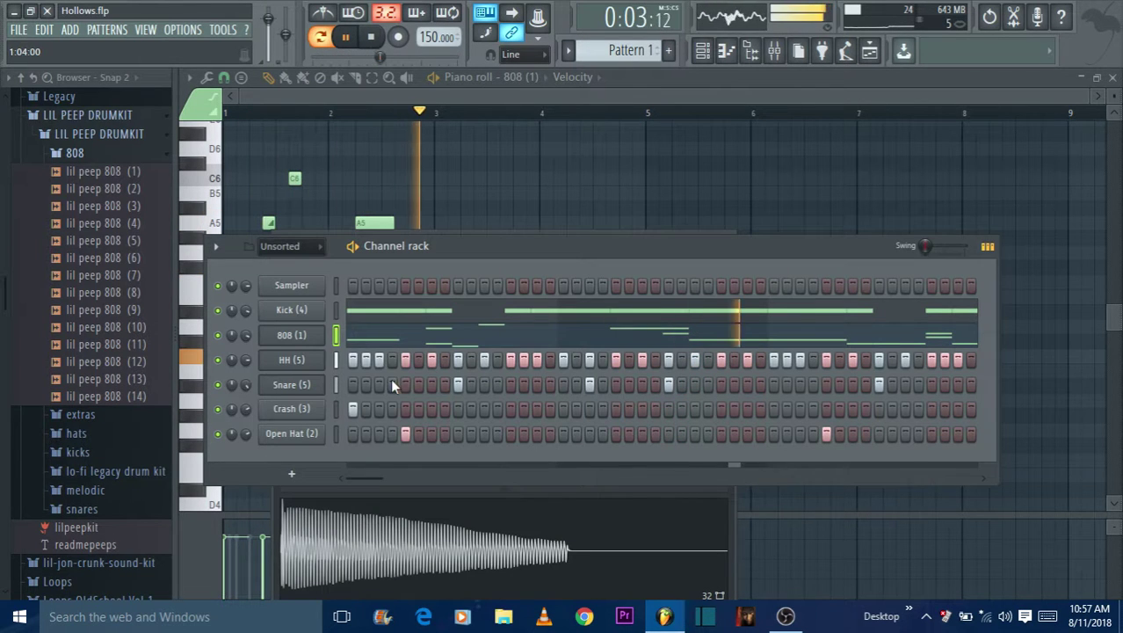
{"action": "left_click_drag", "start_coordinate": [359, 476], "coordinate": [898, 436]}
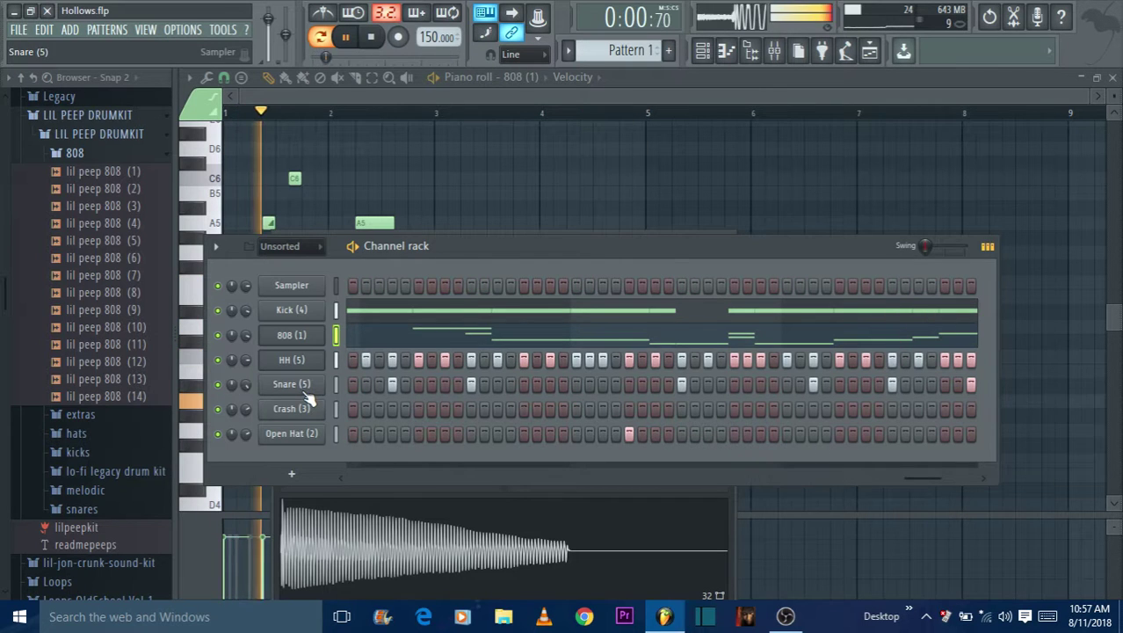
{"action": "left_click", "coordinate": [299, 387]}
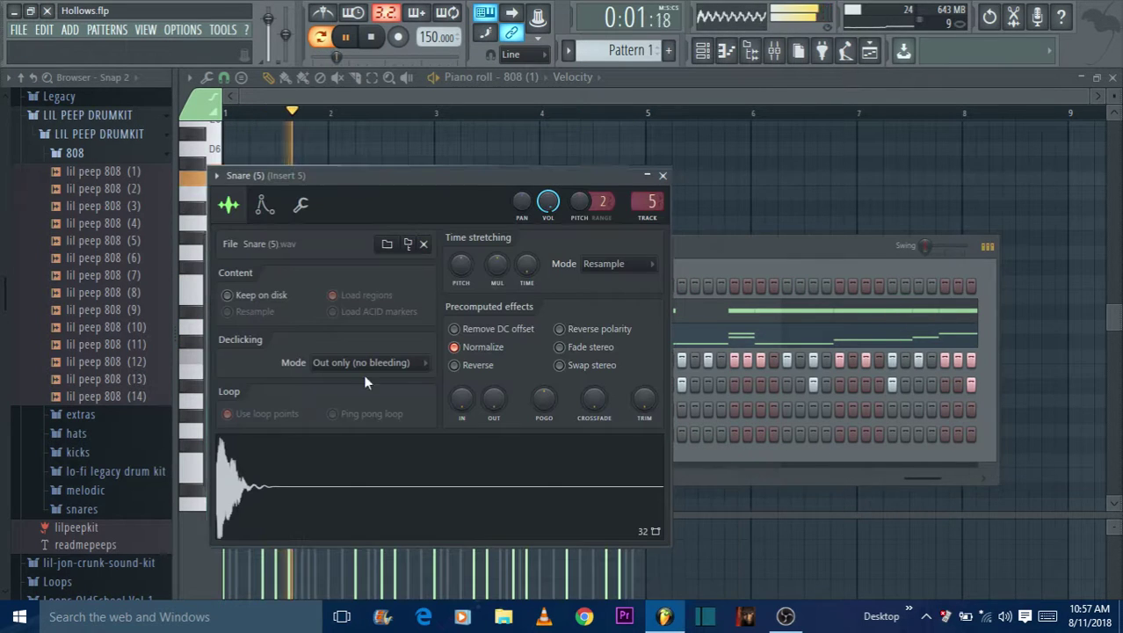
Step: Inspect the Fruity WaveShaper, Fruity Reeverb 2 and Fruity parametric EQ 2 effects on the snare's mixer track, Insert 5
{"action": "left_click", "coordinate": [775, 51]}
{"action": "left_click", "coordinate": [993, 193]}
{"action": "left_click", "coordinate": [1000, 168]}
{"action": "left_click", "coordinate": [991, 149]}
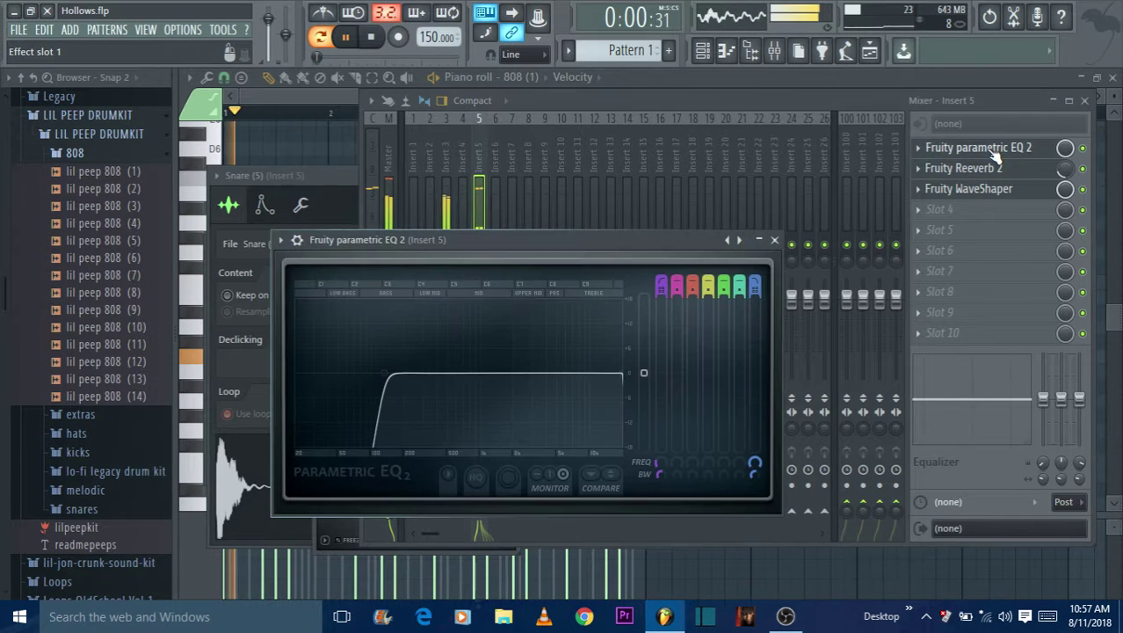
Step: Open Pattern 2 from the playlist and review its Kick (4) notes, drum steps and 808 (1) notes
{"action": "left_click", "coordinate": [870, 53]}
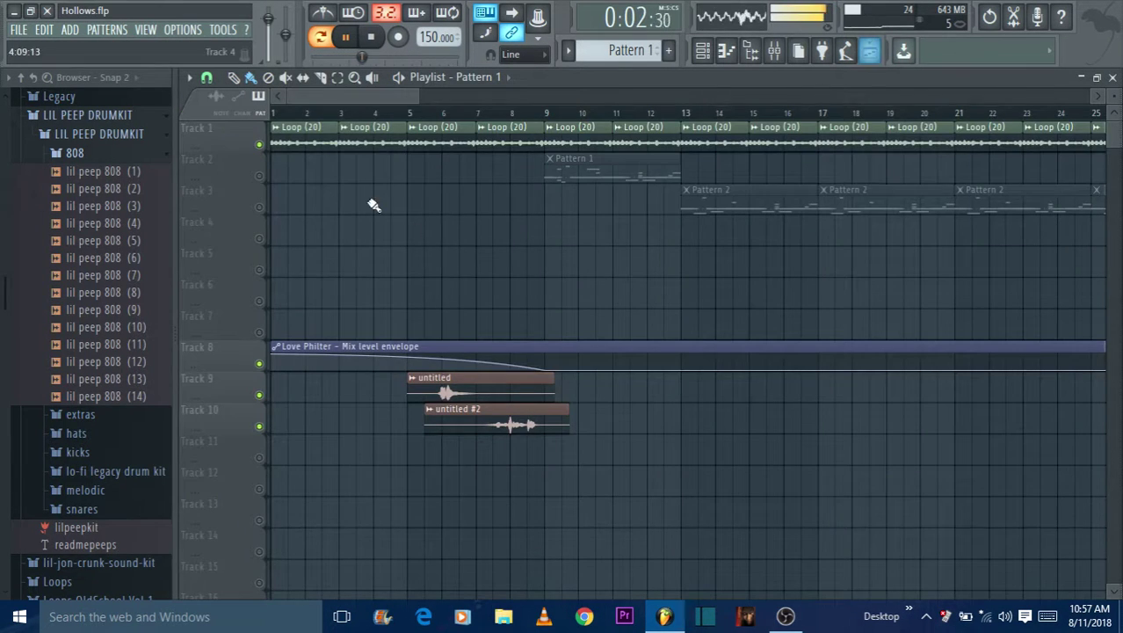
{"action": "left_click_drag", "start_coordinate": [417, 96], "coordinate": [532, 95]}
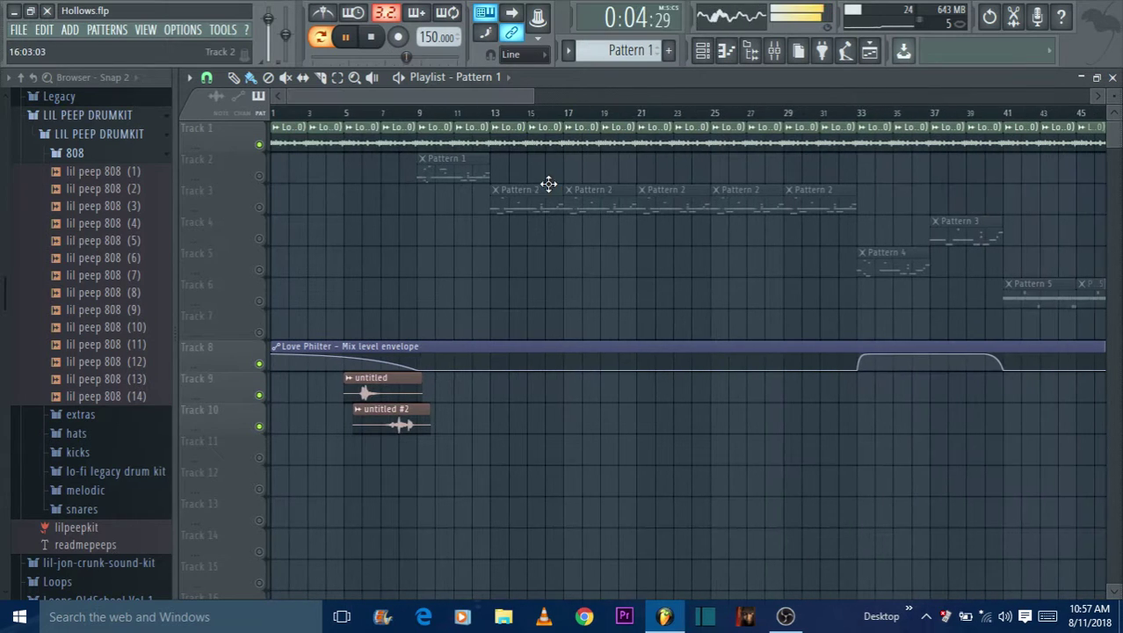
{"action": "double_click", "coordinate": [517, 193]}
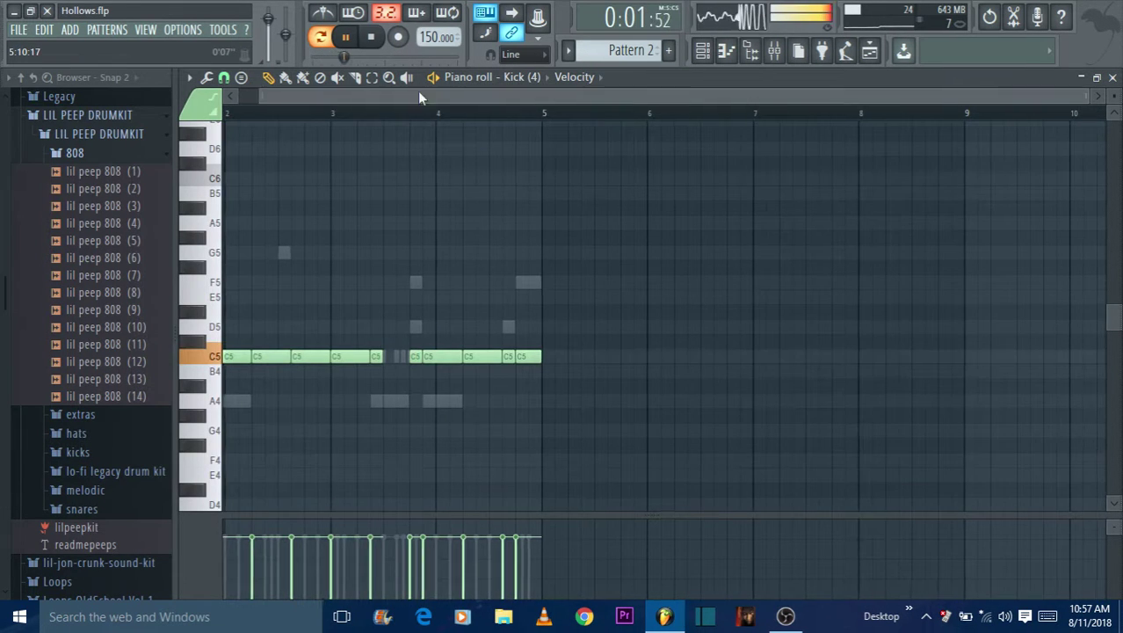
{"action": "left_click", "coordinate": [703, 51]}
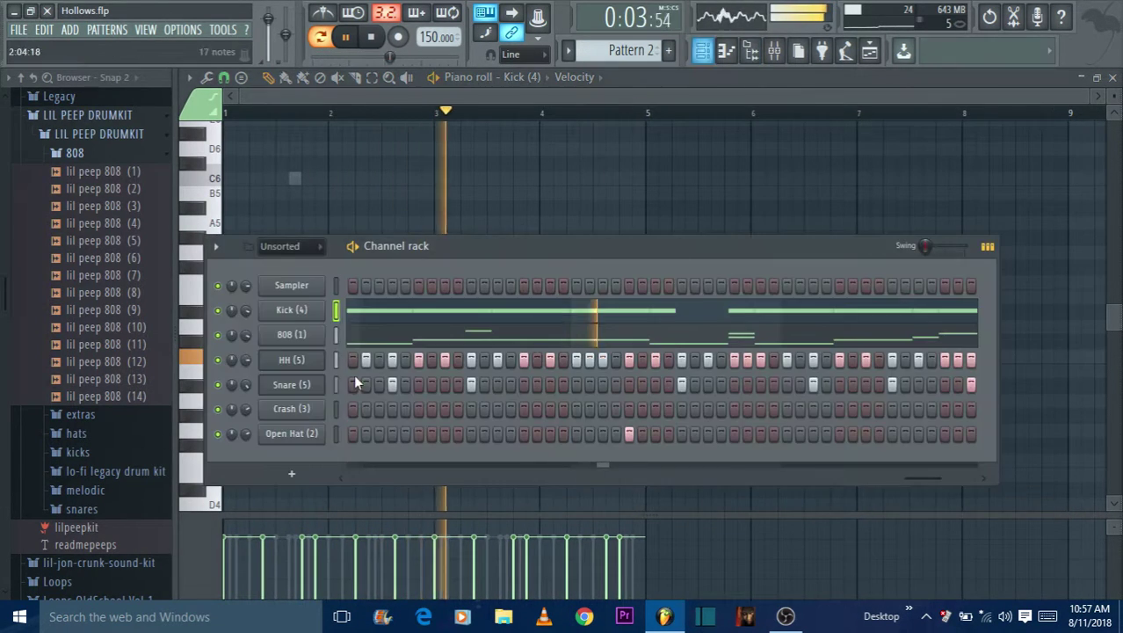
{"action": "left_click", "coordinate": [393, 343]}
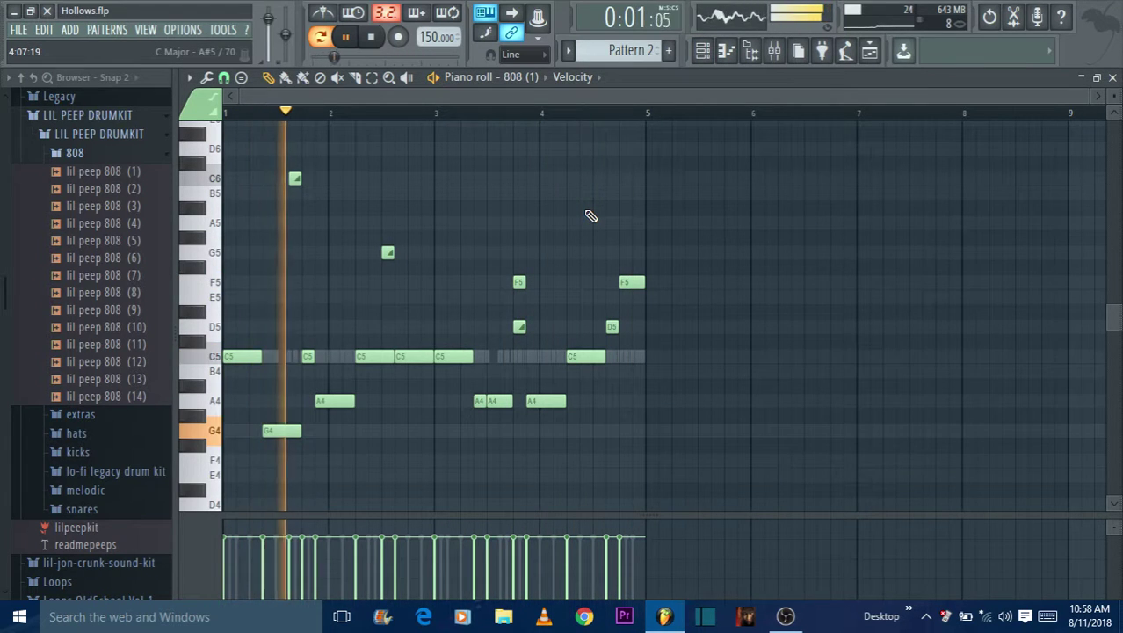
Step: Open Pattern 4 from the playlist and review its 808 (1) notes and its channel rack contents
{"action": "left_click", "coordinate": [870, 52]}
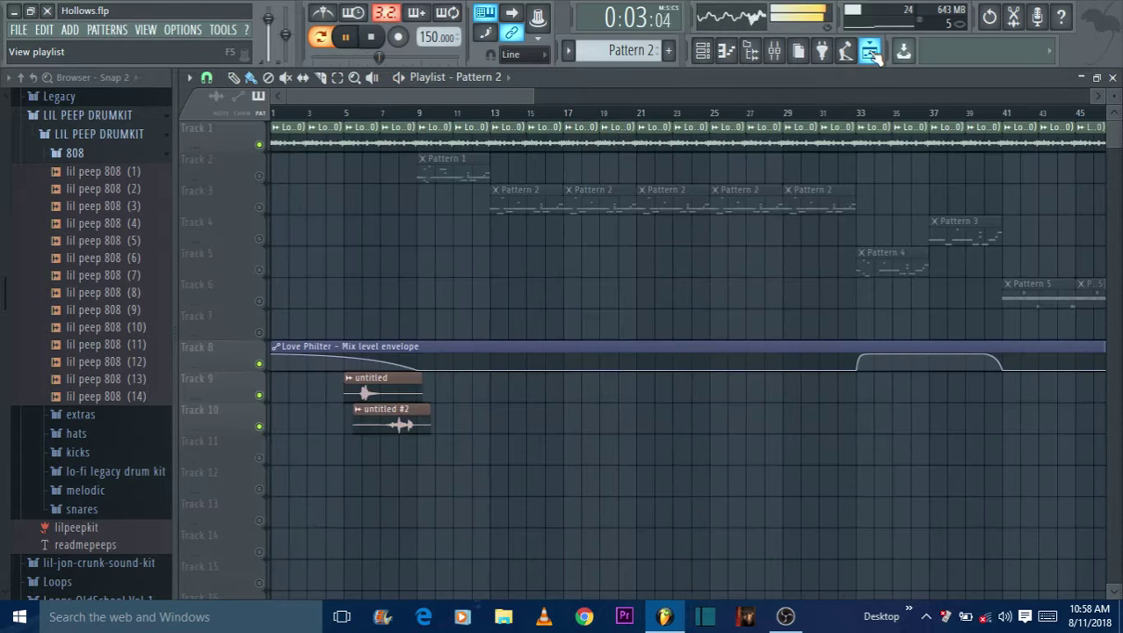
{"action": "double_click", "coordinate": [902, 266]}
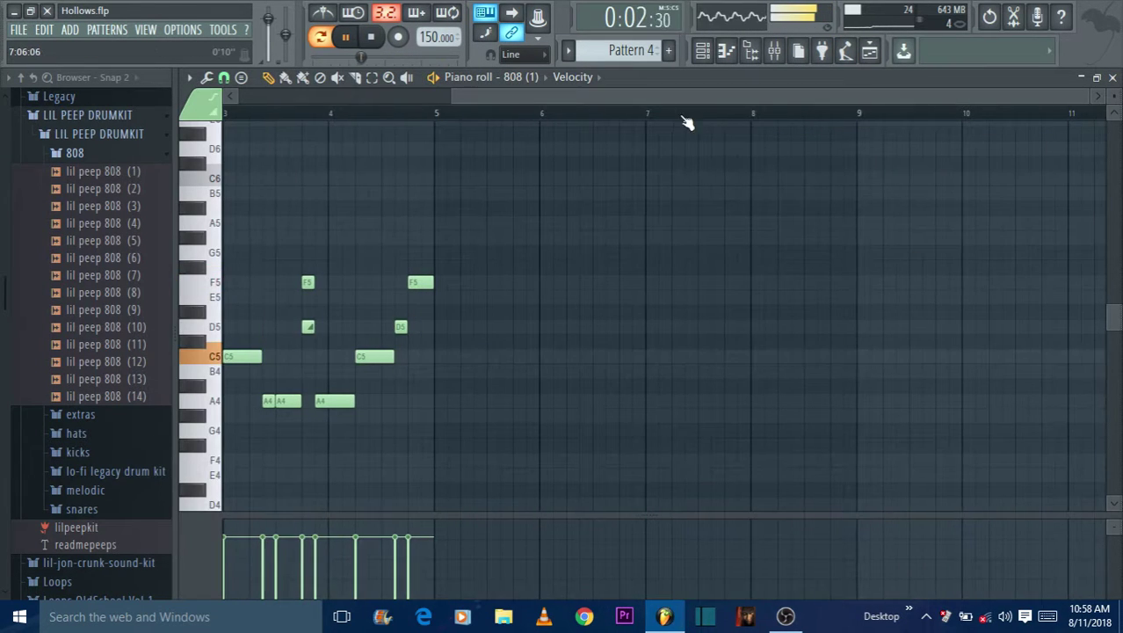
{"action": "left_click_drag", "start_coordinate": [433, 95], "coordinate": [427, 95]}
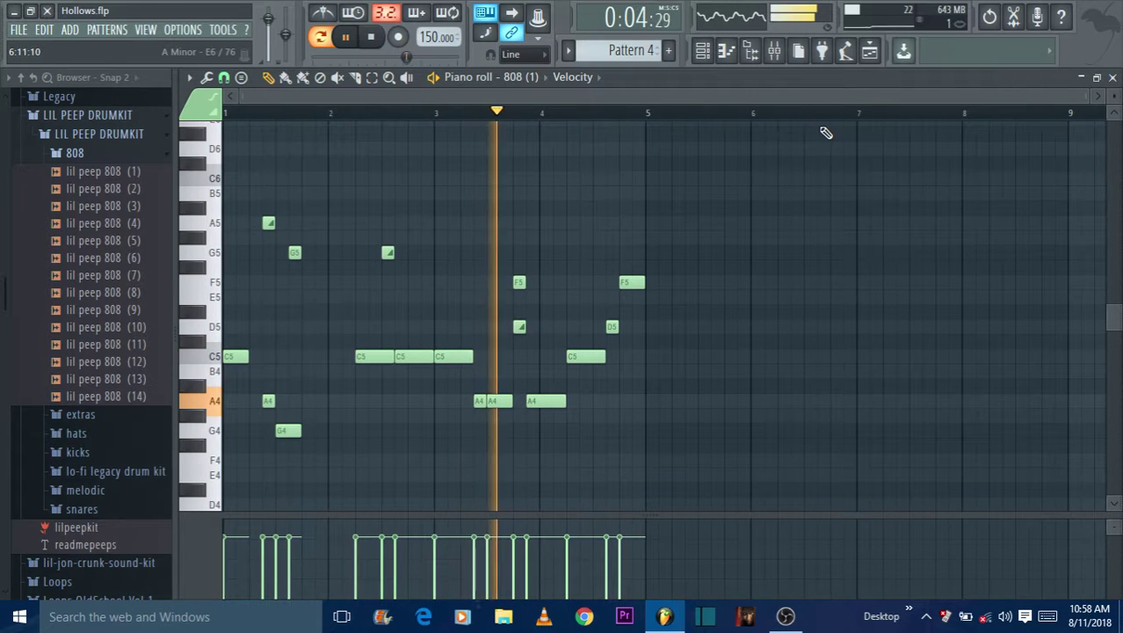
{"action": "left_click", "coordinate": [706, 50]}
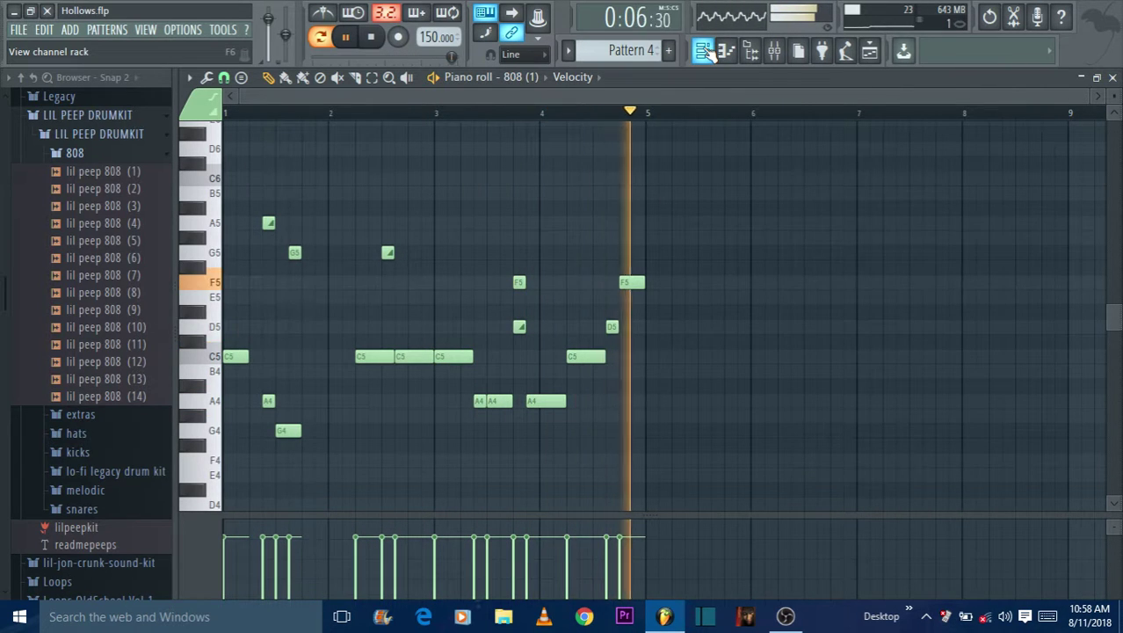
{"action": "left_click", "coordinate": [706, 50]}
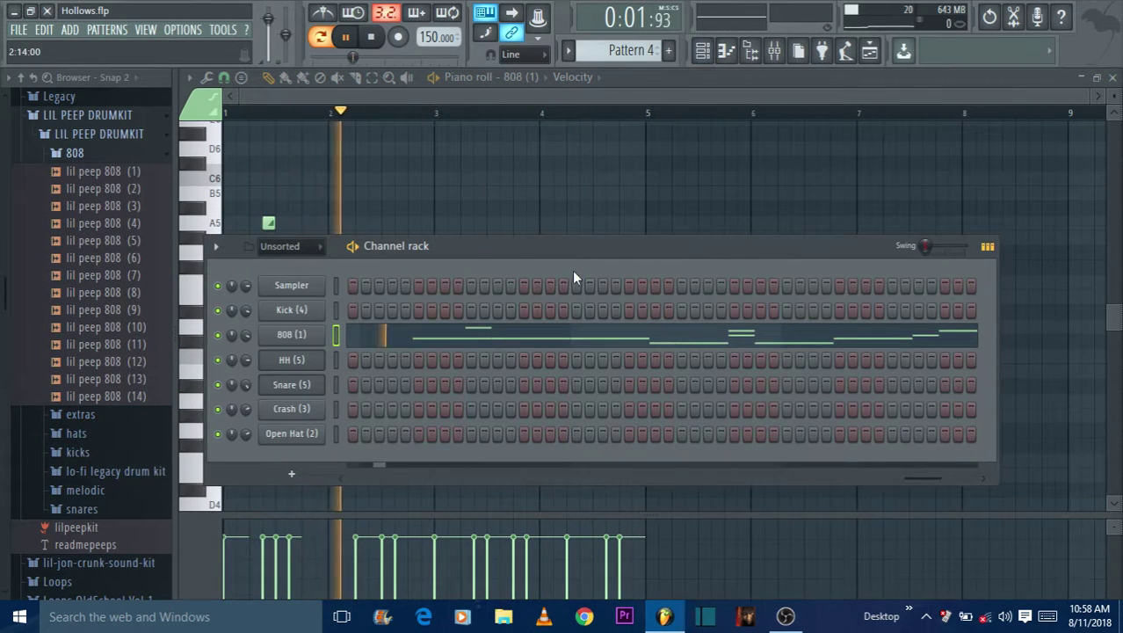
Step: Open Pattern 3 from the playlist and review its 808 (1) notes and channel rack contents
{"action": "left_click", "coordinate": [702, 50]}
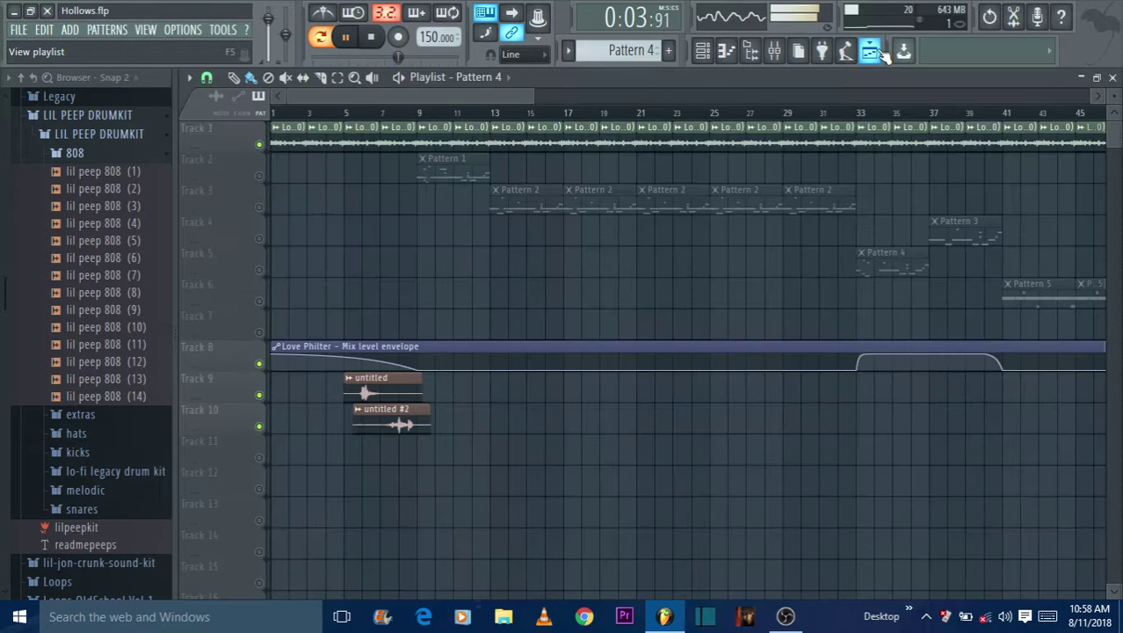
{"action": "double_click", "coordinate": [961, 234]}
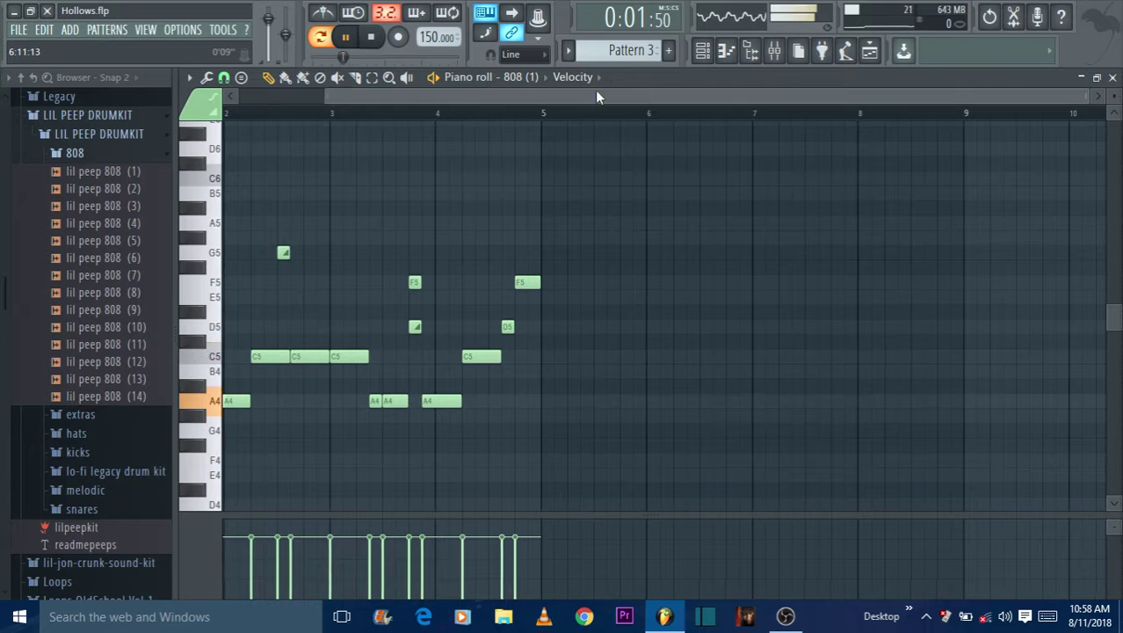
{"action": "left_click", "coordinate": [726, 50]}
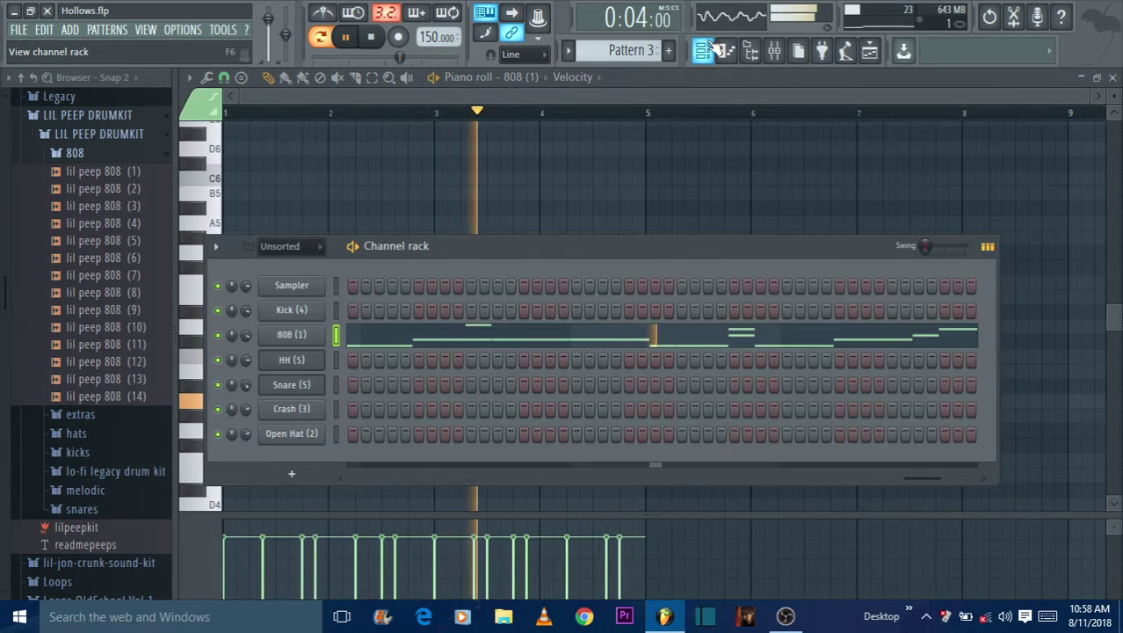
Step: Open Pattern 5 at bar 45 of the playlist and review its Kick (4) notes and channel rack contents
{"action": "left_click", "coordinate": [869, 50]}
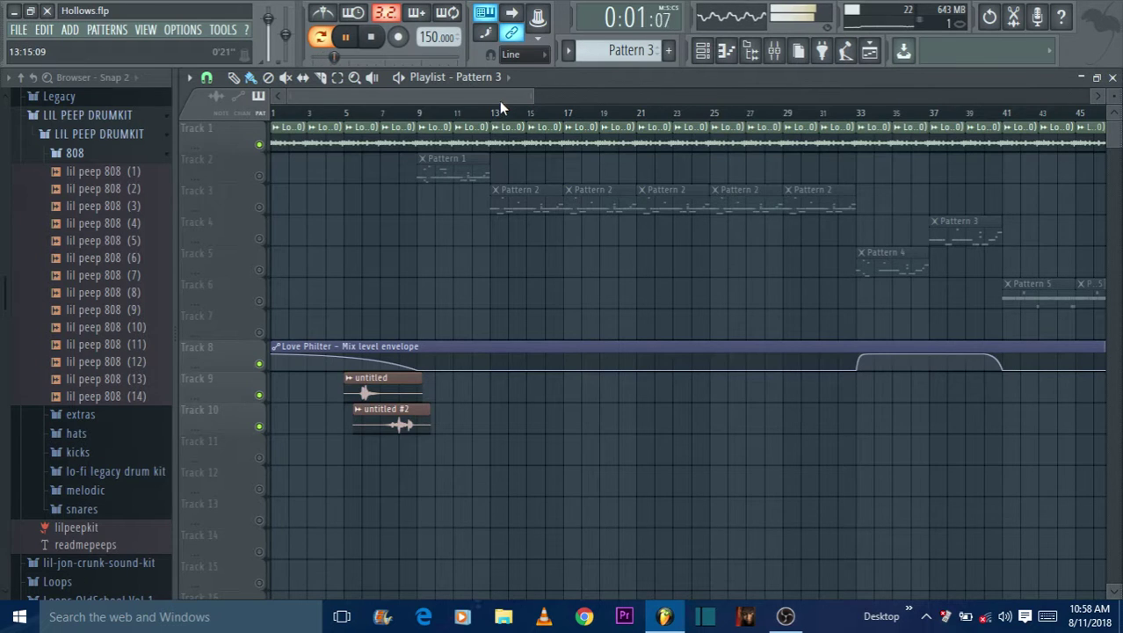
{"action": "left_click_drag", "start_coordinate": [519, 98], "coordinate": [668, 103]}
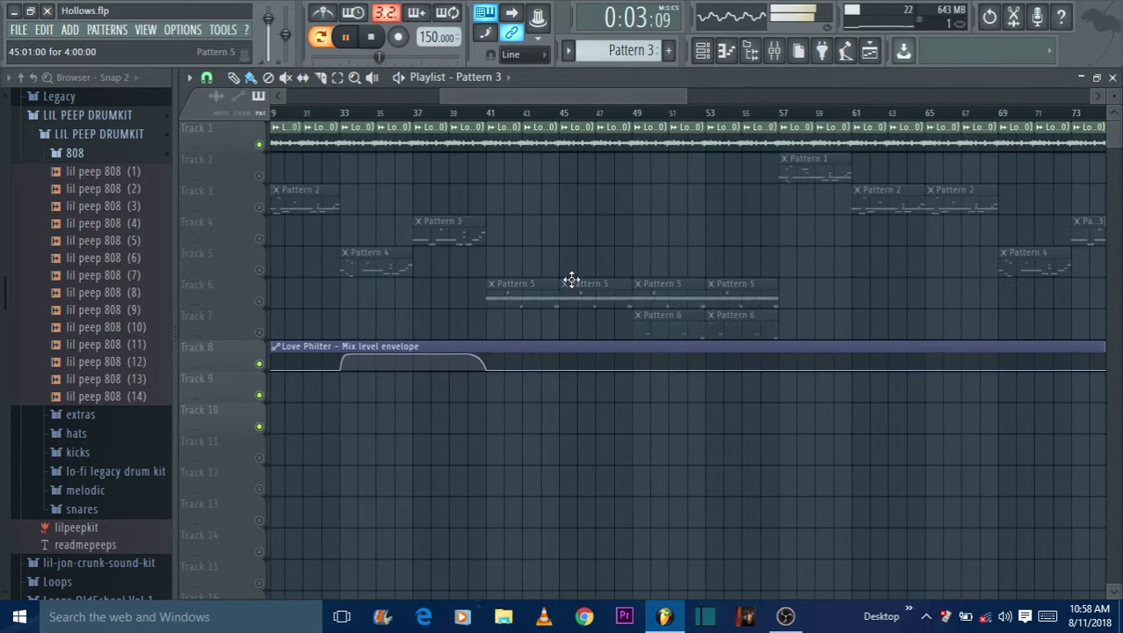
{"action": "double_click", "coordinate": [572, 280]}
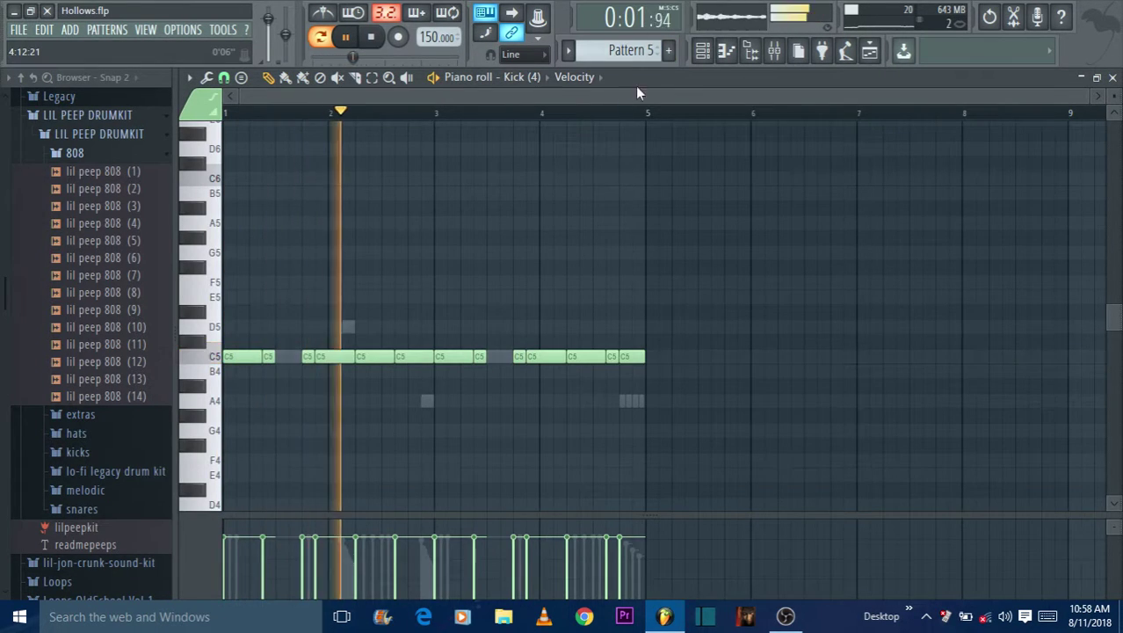
{"action": "left_click", "coordinate": [701, 51]}
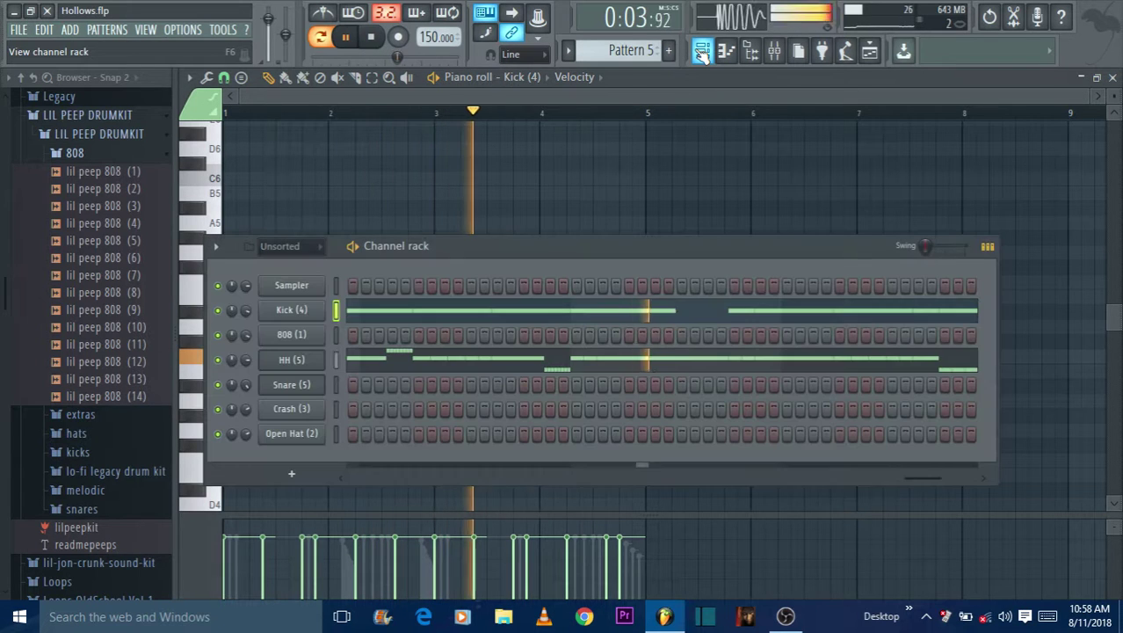
Step: Open Pattern 5's HH (5) notes in the piano roll and display their note pan values
{"action": "left_click", "coordinate": [378, 367]}
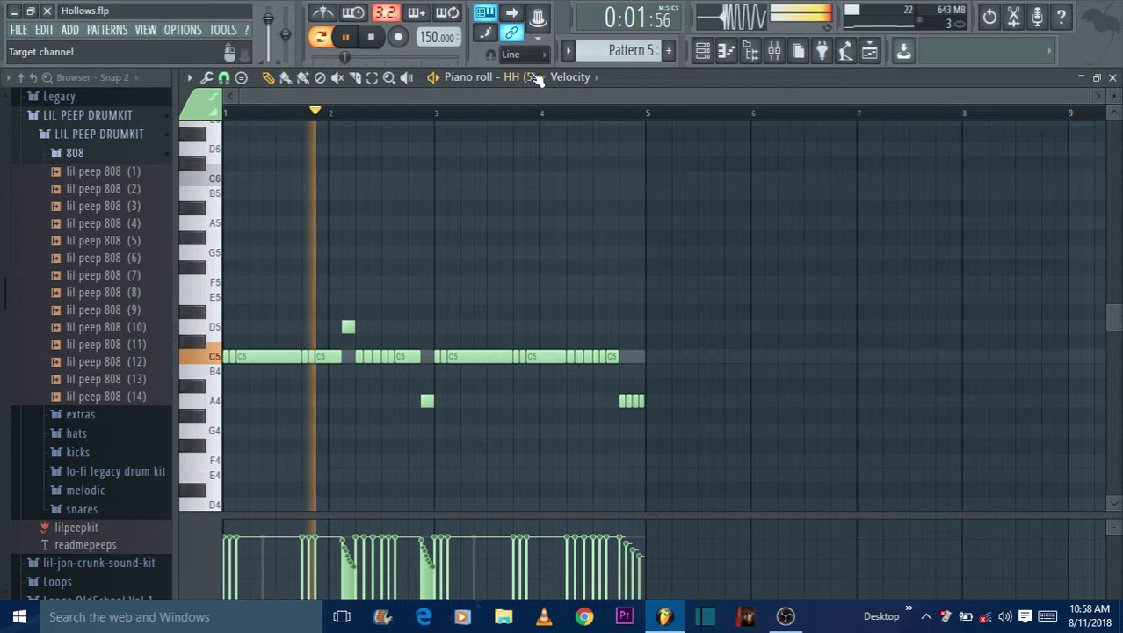
{"action": "left_click", "coordinate": [572, 77]}
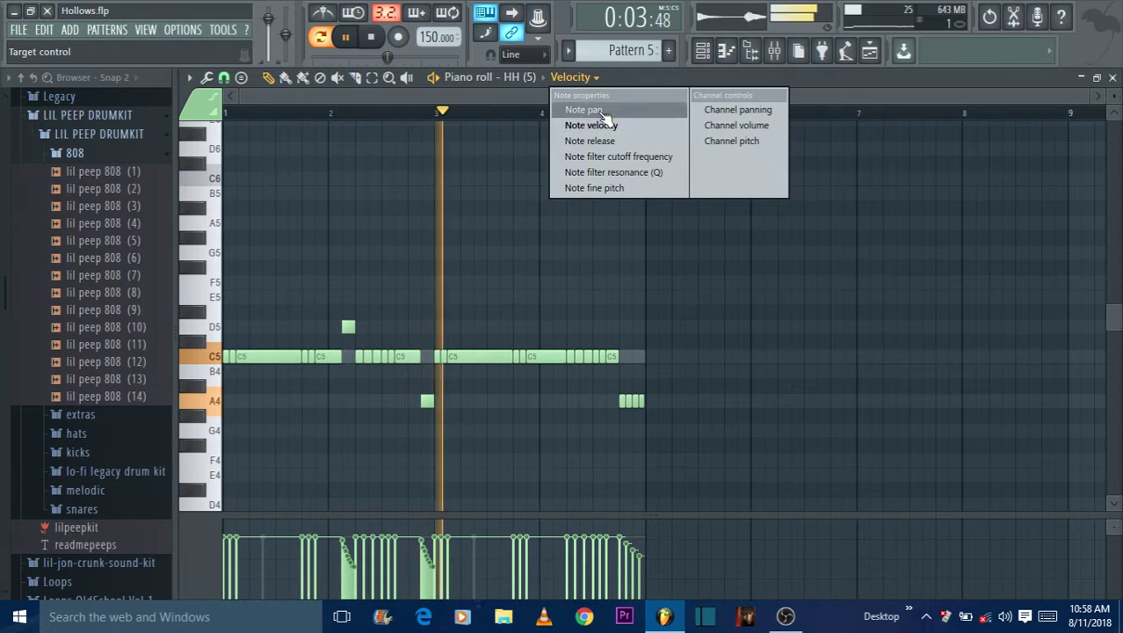
{"action": "left_click", "coordinate": [598, 111]}
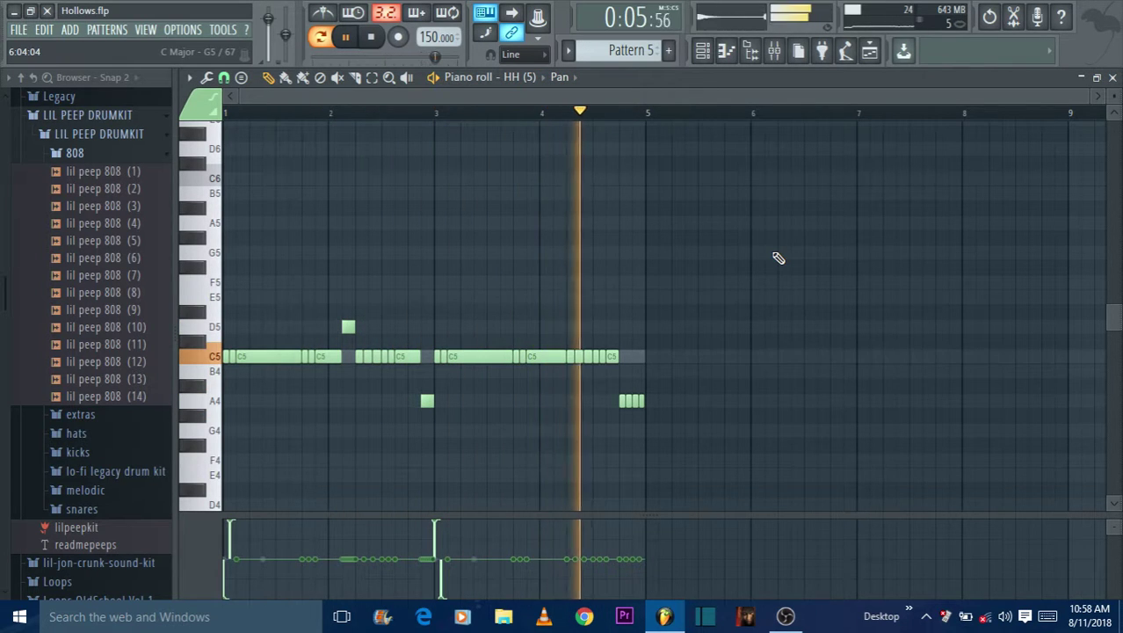
Step: Display the note velocity values of Pattern 5's HH (5) notes, and return to the playlist
{"action": "left_click", "coordinate": [565, 77]}
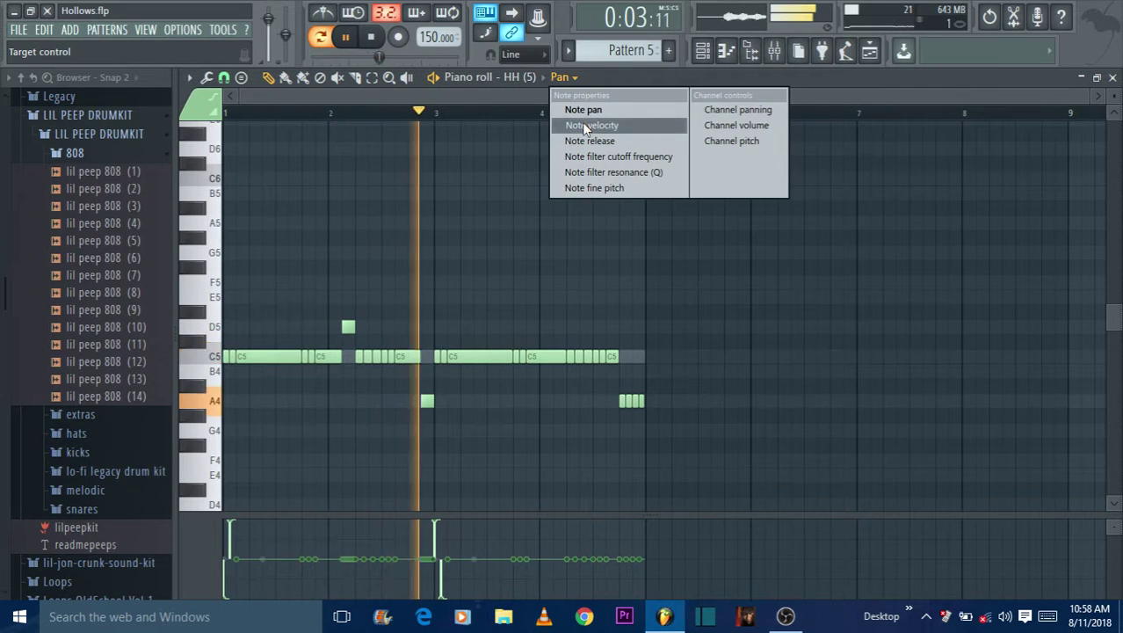
{"action": "left_click", "coordinate": [585, 126]}
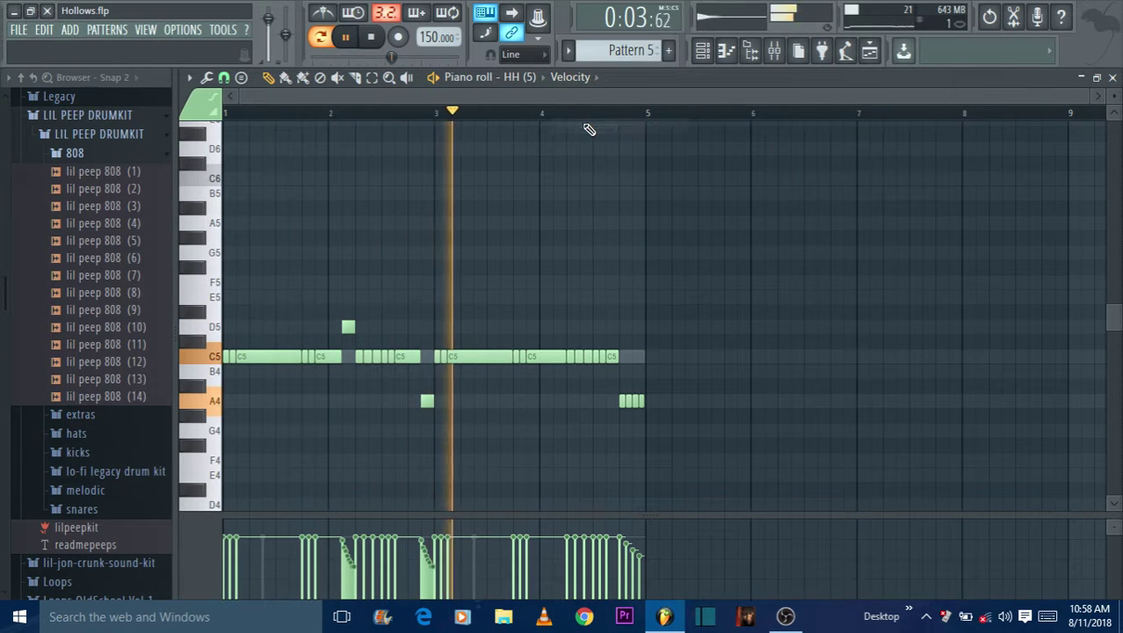
{"action": "left_click", "coordinate": [872, 53]}
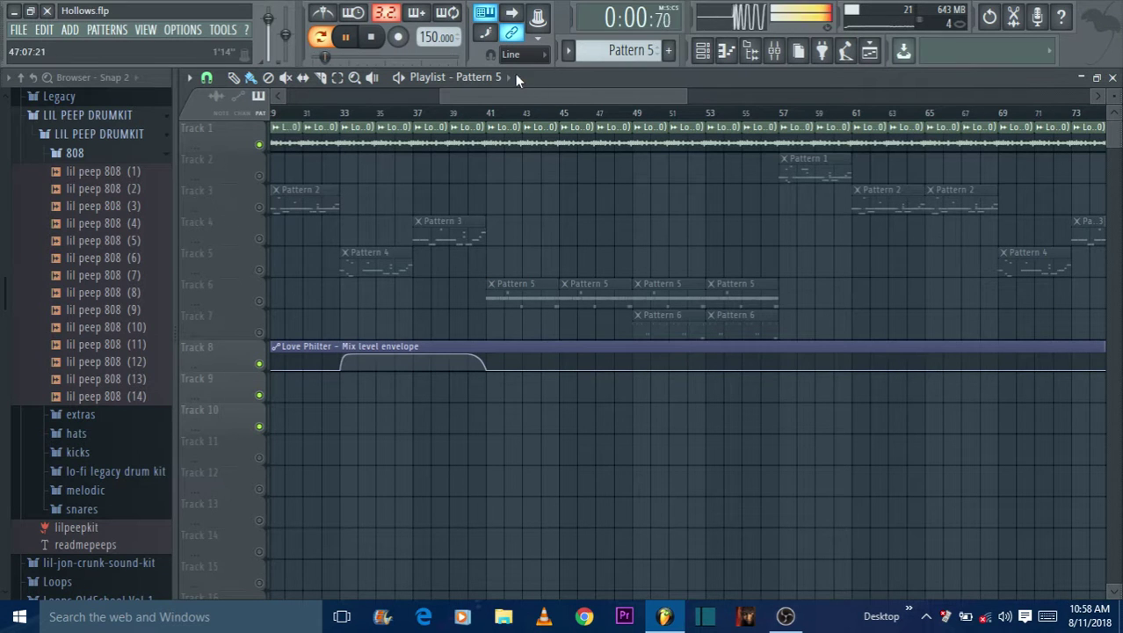
Step: Open Pattern 6 at bar 53 of the playlist and review its Snare (5) notes, their pan values and the channel rack contents
{"action": "double_click", "coordinate": [733, 328]}
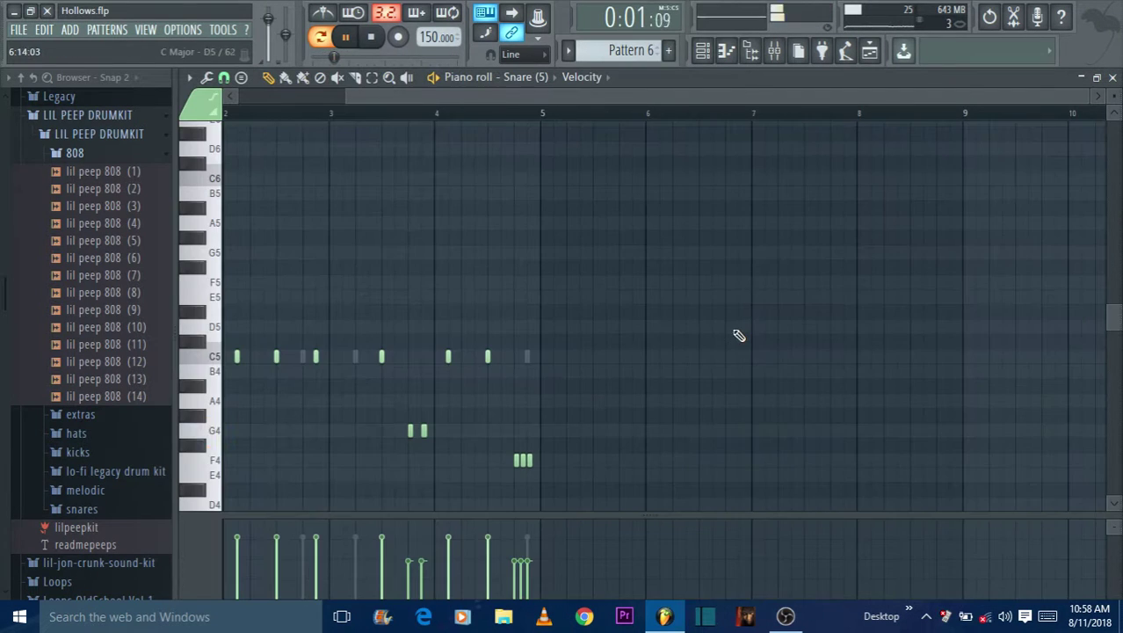
{"action": "left_click_drag", "start_coordinate": [596, 94], "coordinate": [226, 80]}
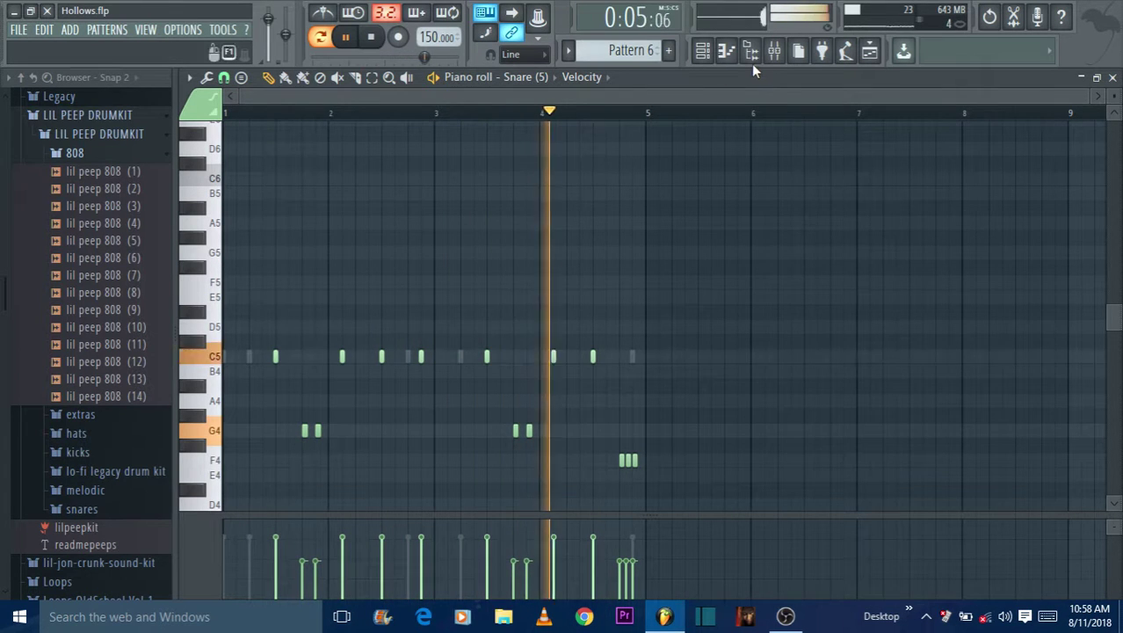
{"action": "left_click", "coordinate": [585, 78]}
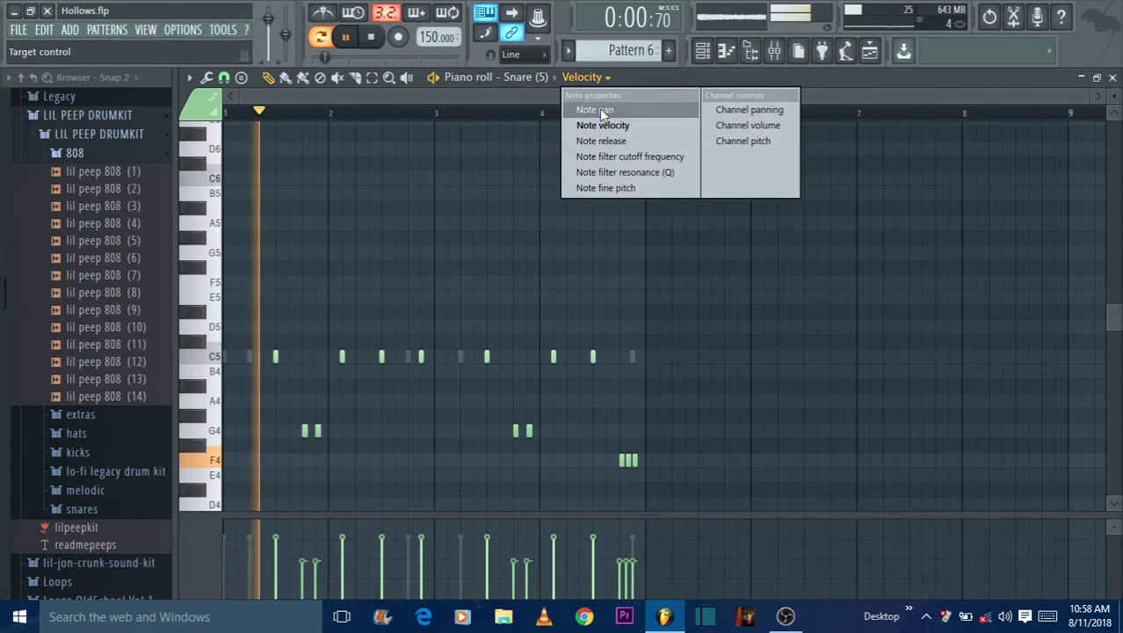
{"action": "left_click", "coordinate": [605, 111]}
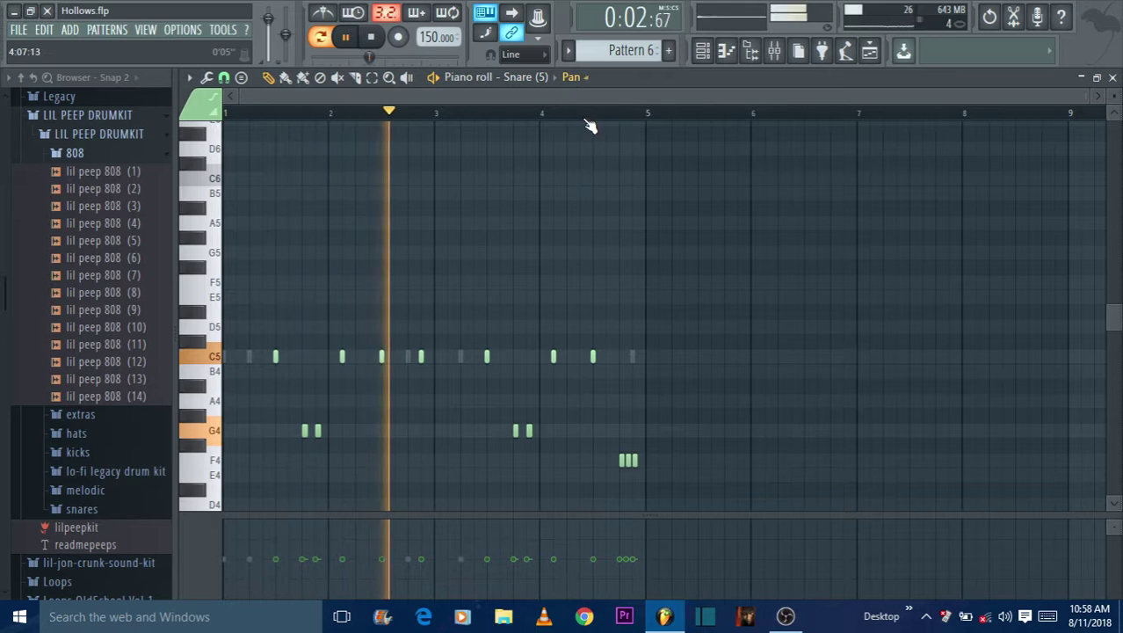
{"action": "left_click", "coordinate": [595, 111]}
{"action": "left_click", "coordinate": [703, 50]}
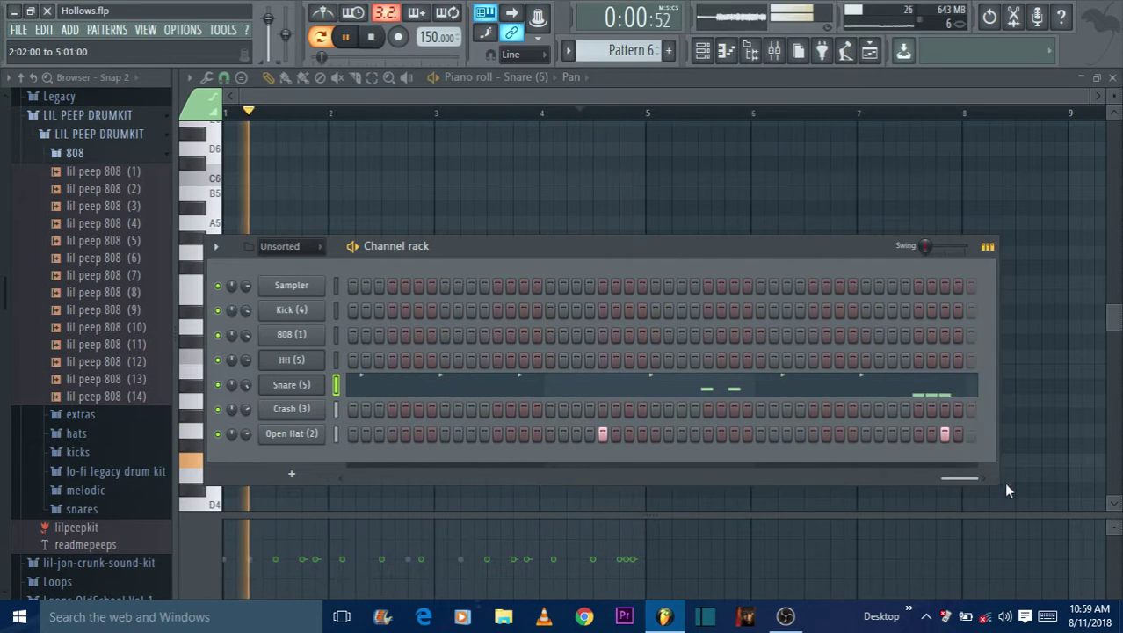
{"action": "left_click", "coordinate": [870, 52]}
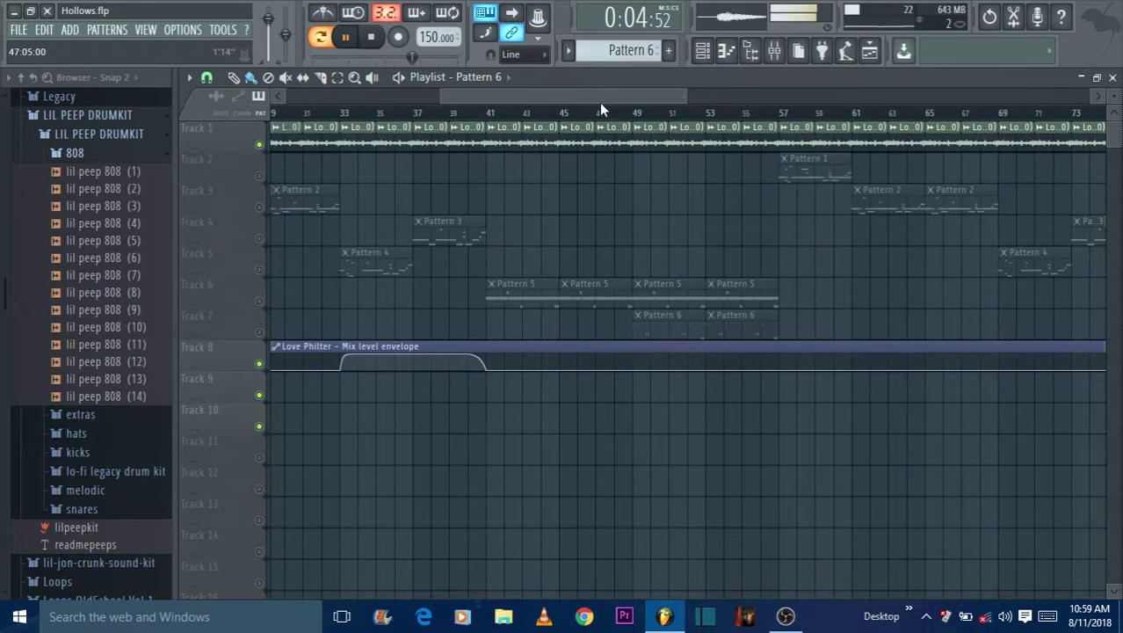
Step: Re-enable all playlist tracks and play the full arrangement from the start in song mode, with the whole song in view
{"action": "left_click_drag", "start_coordinate": [603, 96], "coordinate": [146, 126]}
{"action": "key", "text": "space"}
{"action": "left_click", "coordinate": [260, 144], "text": "ctrl"}
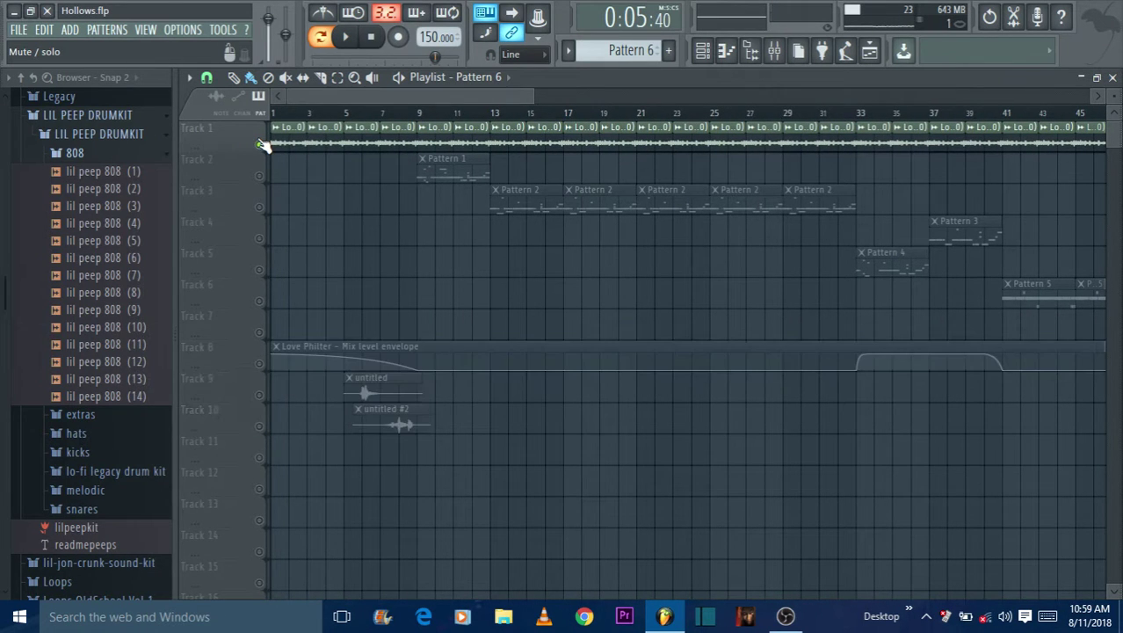
{"action": "left_click", "coordinate": [260, 144], "text": "ctrl"}
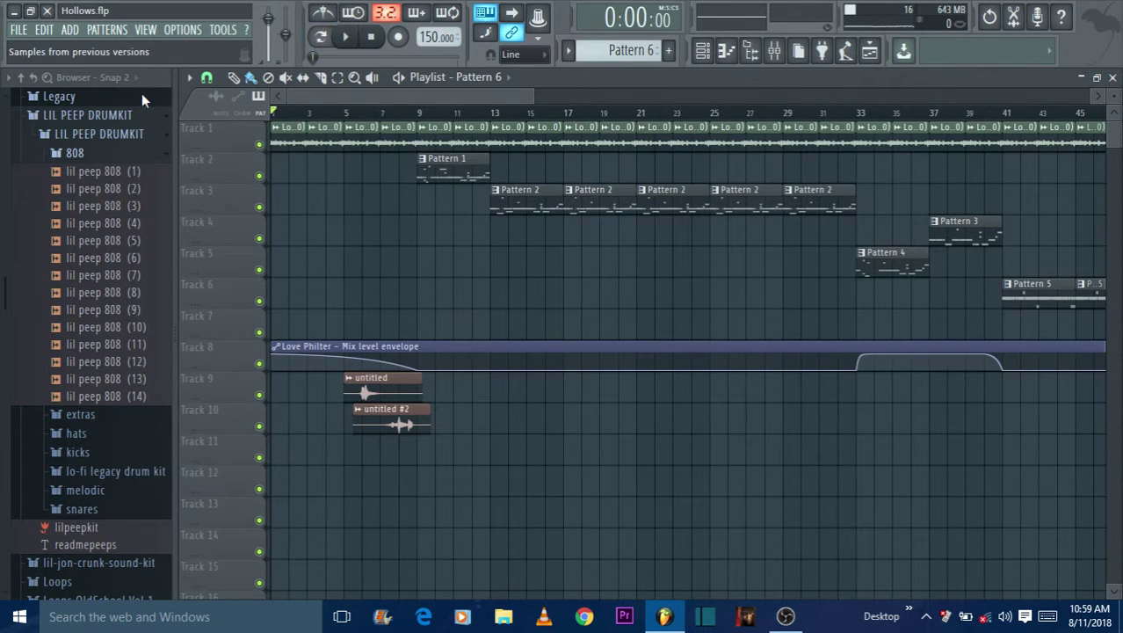
{"action": "key", "text": "space"}
{"action": "left_click_drag", "start_coordinate": [533, 93], "coordinate": [1016, 81]}
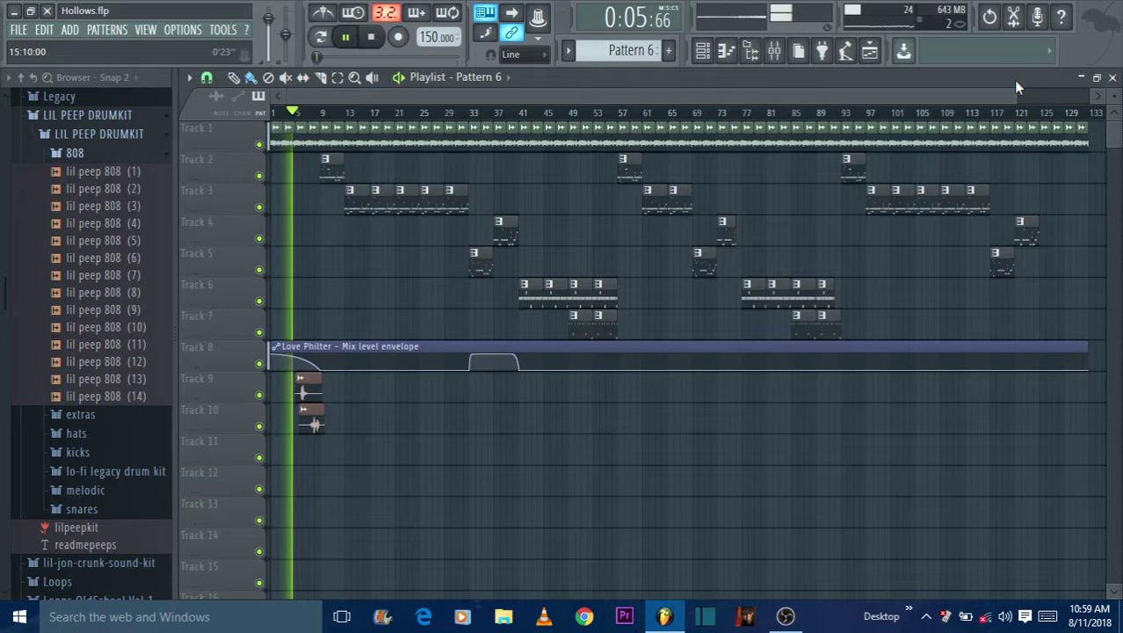